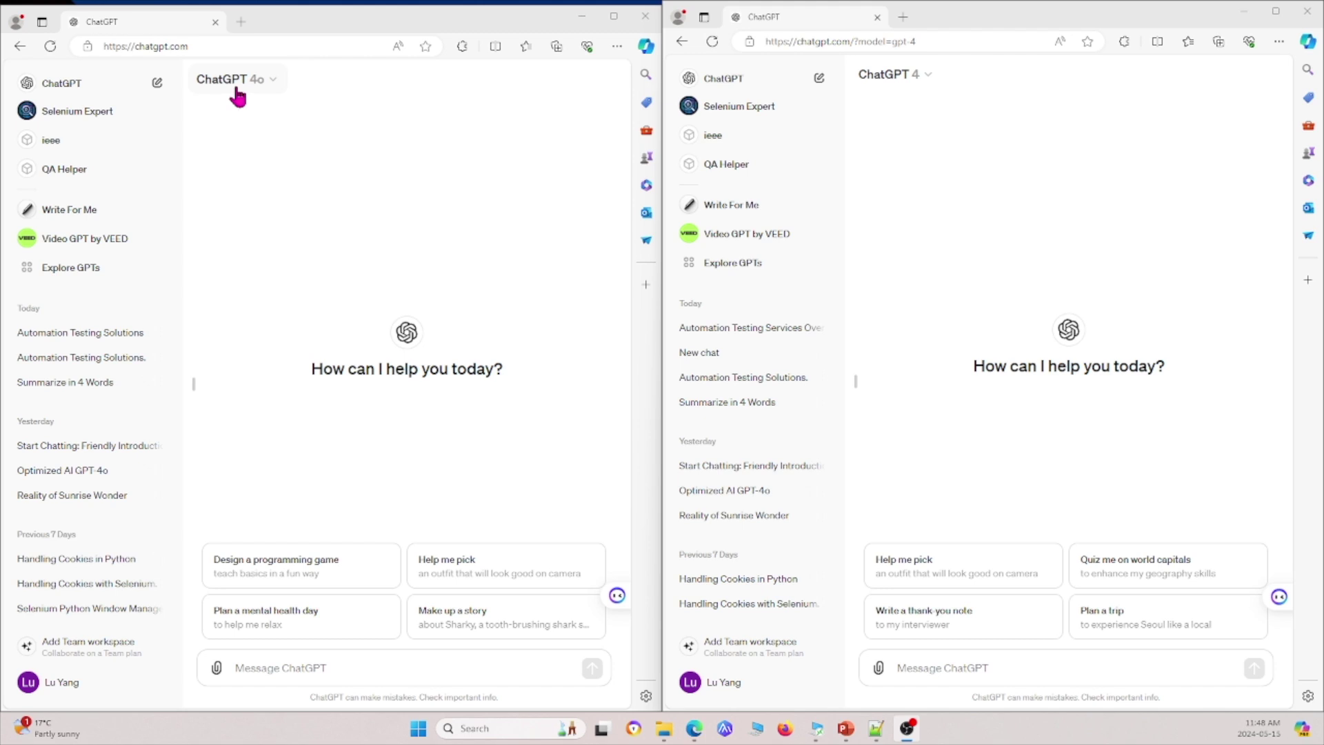
Confirm GPT-4o is selected, attach the webpage screenshot from Downloads, and ask 'What is this screenshot about?'
click(281, 78)
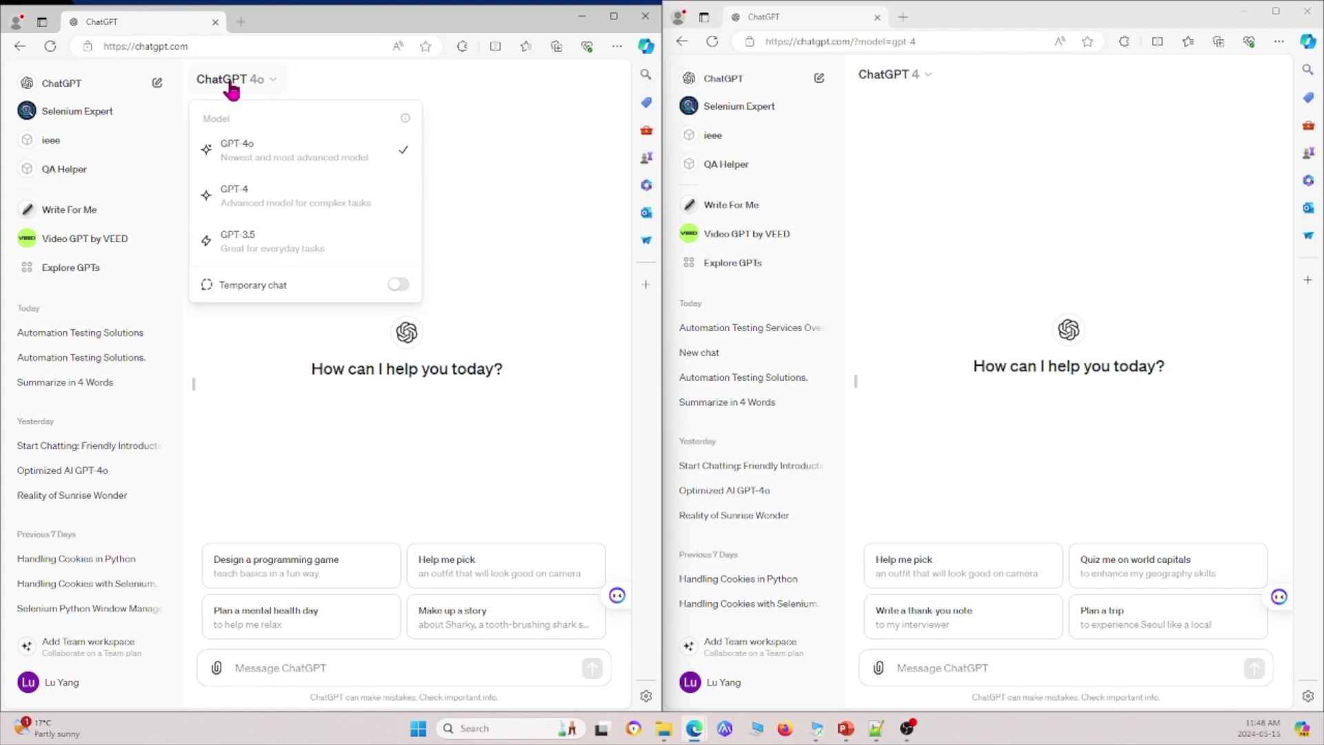
click(444, 73)
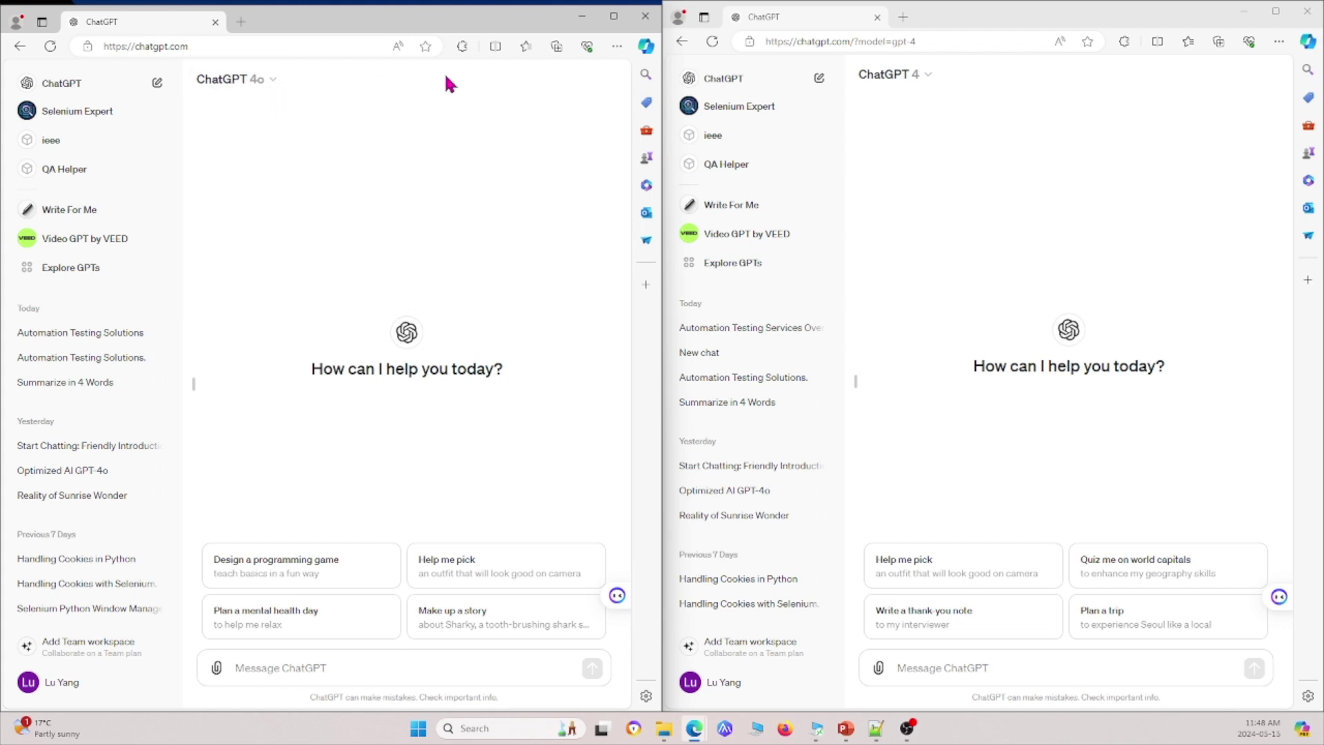
click(216, 668)
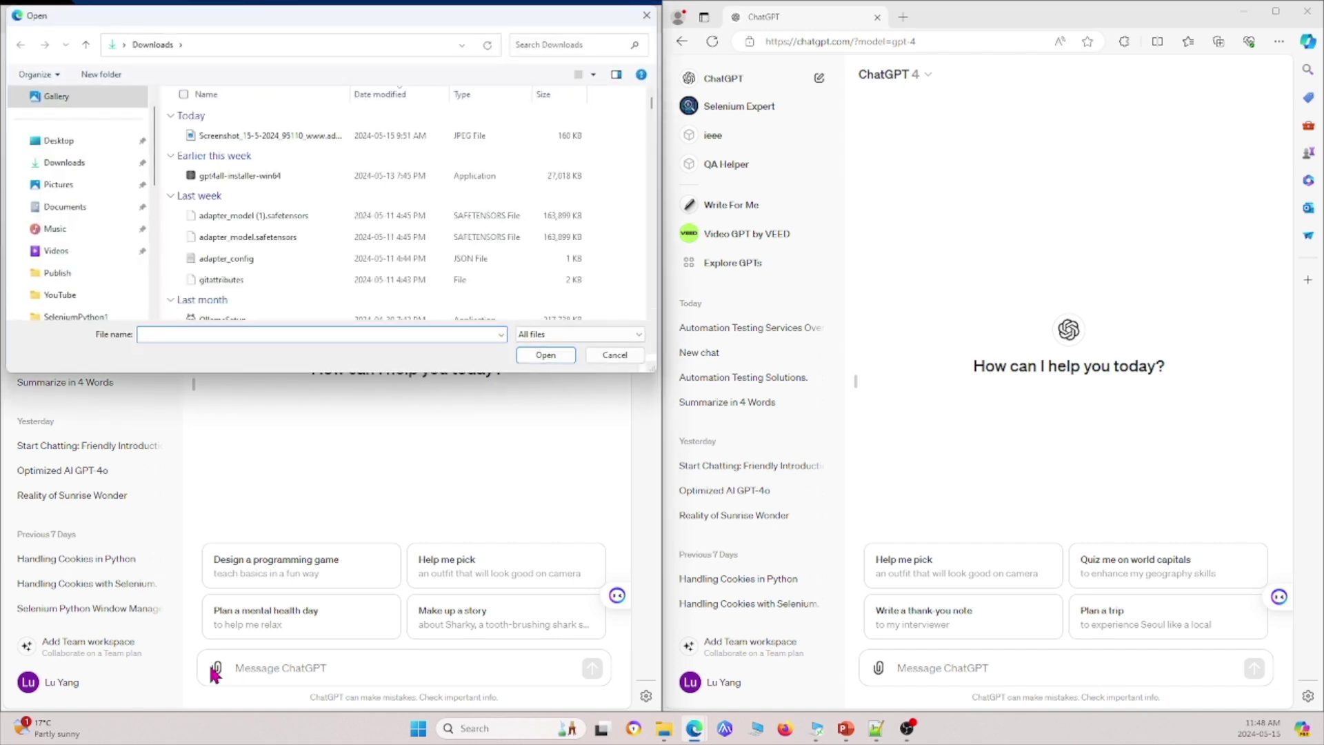
double_click(310, 136)
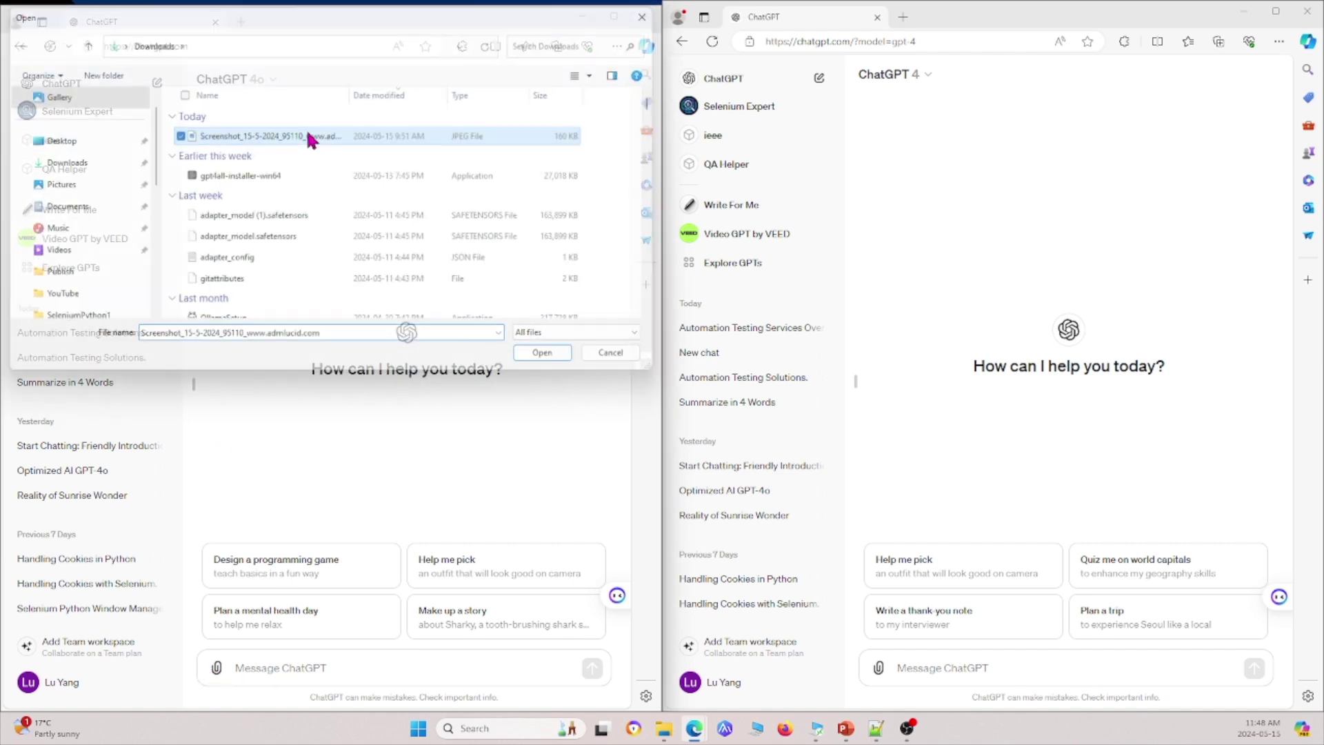
text(Wh)
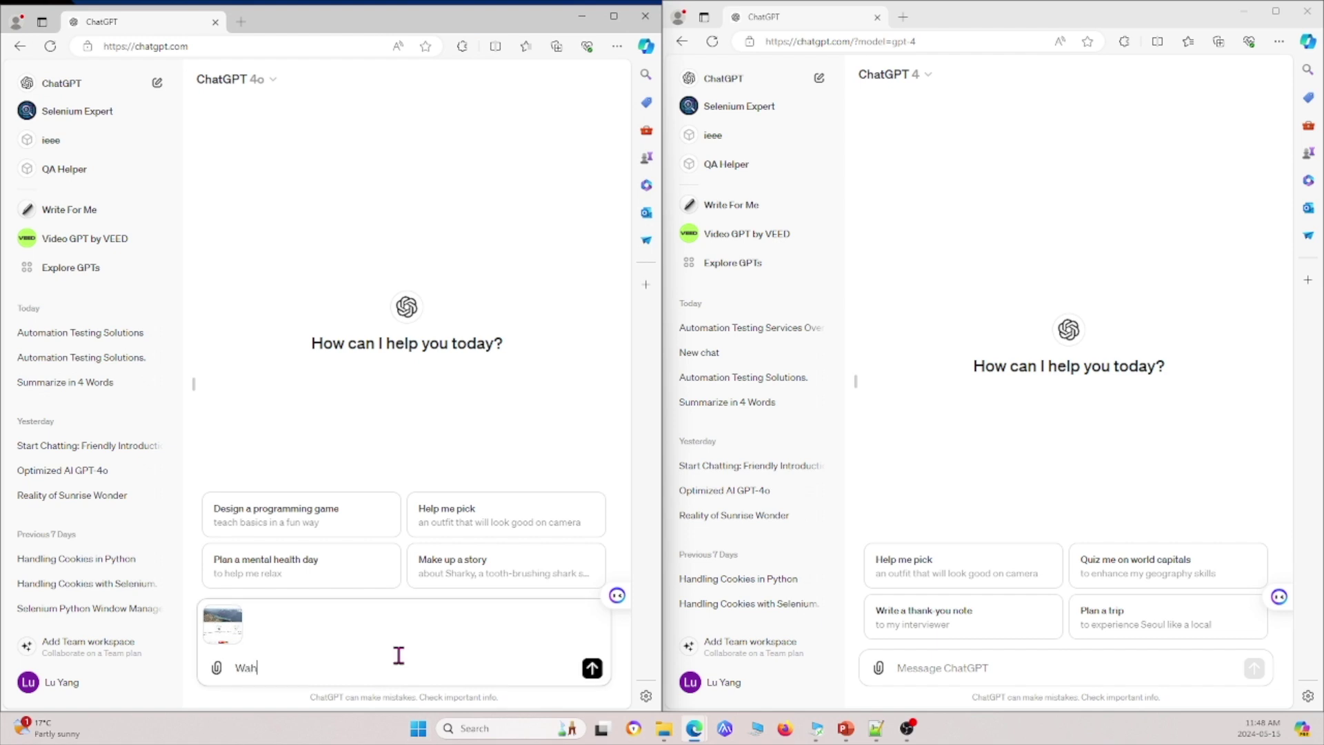
text(at is this screenshot about?)
key(Return)
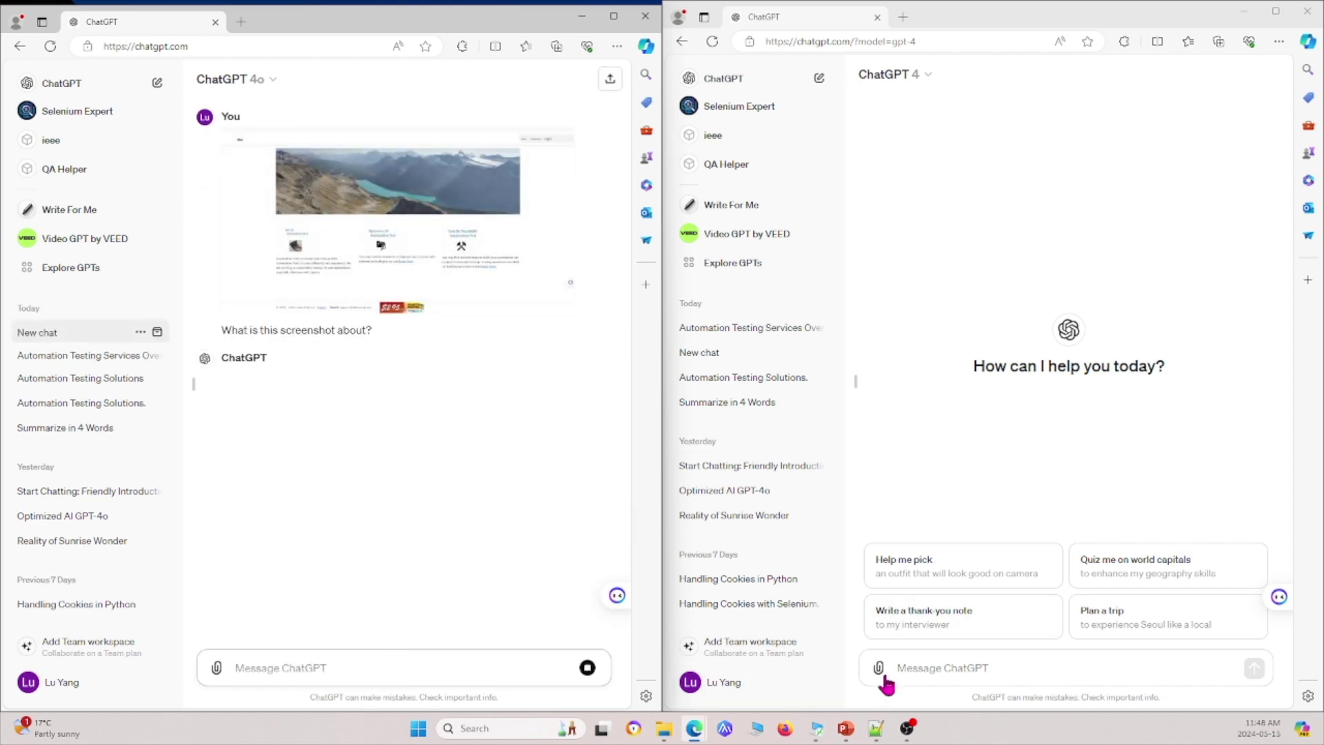
Attach the same webpage screenshot in the GPT-4 chat and send 'What is this screenshot about?'
double_click(921, 129)
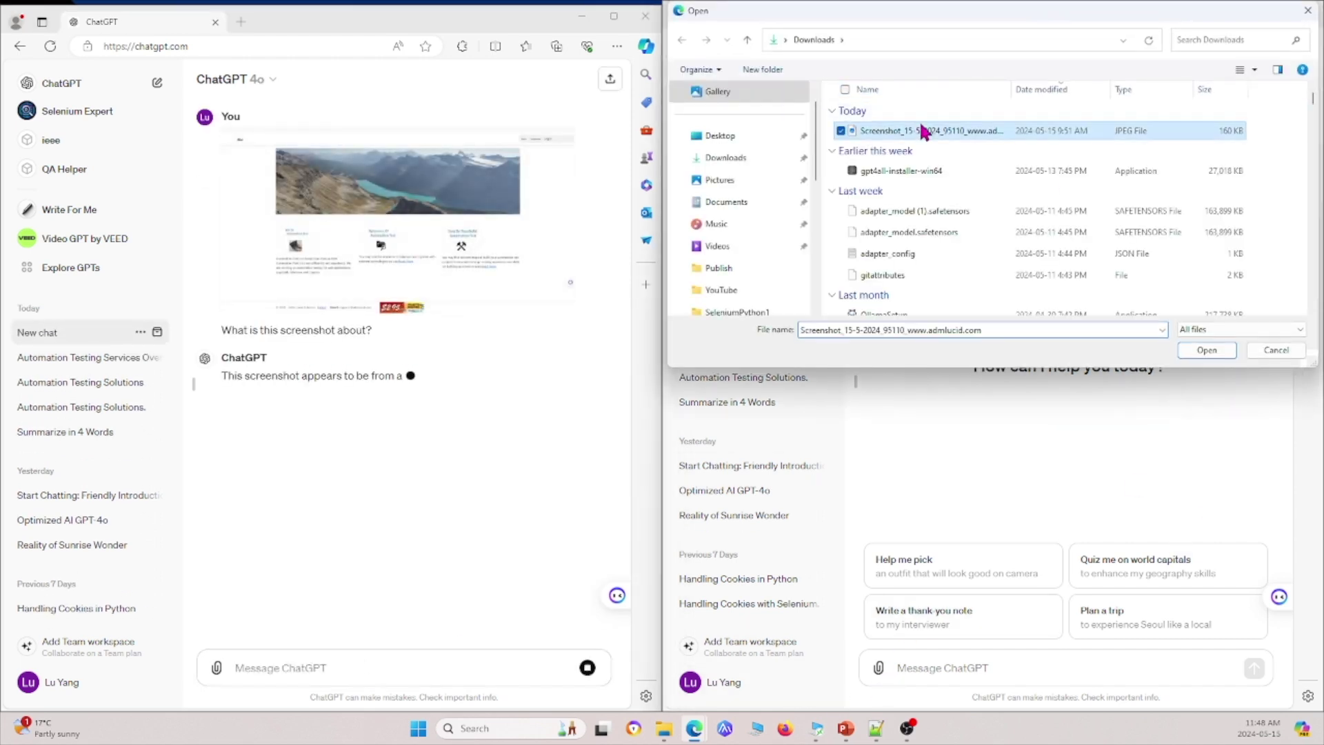
click(1009, 678)
text(W)
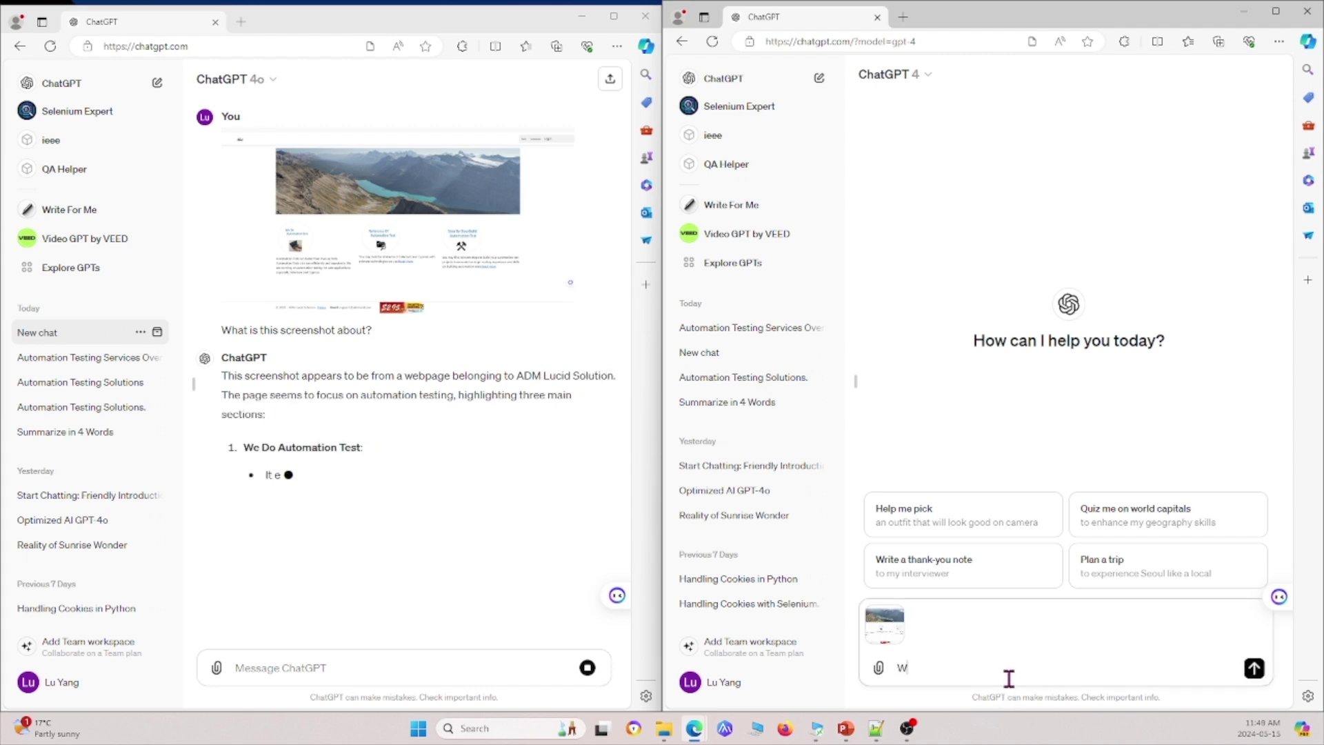
text(hat isthis)
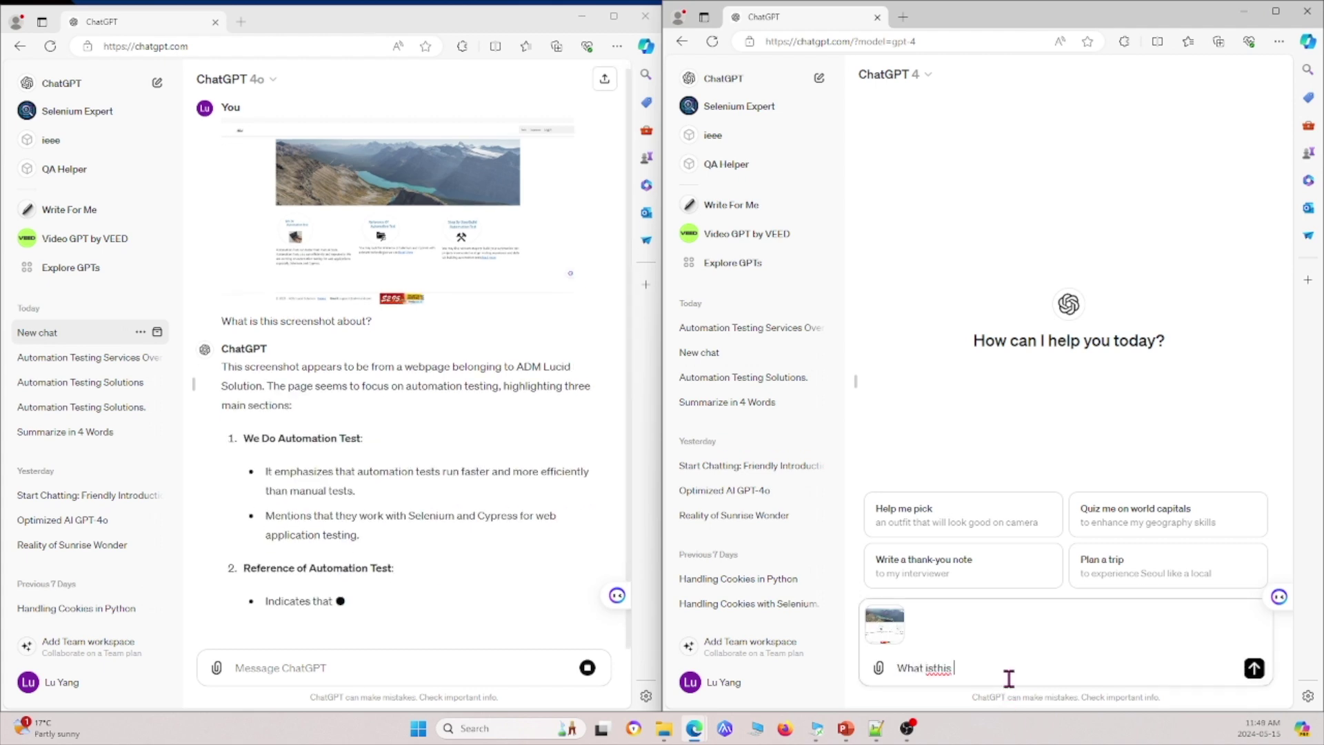
key(BackSpace)
key(BackSpace)
key(BackSpace)
key(BackSpace)
text(this s)
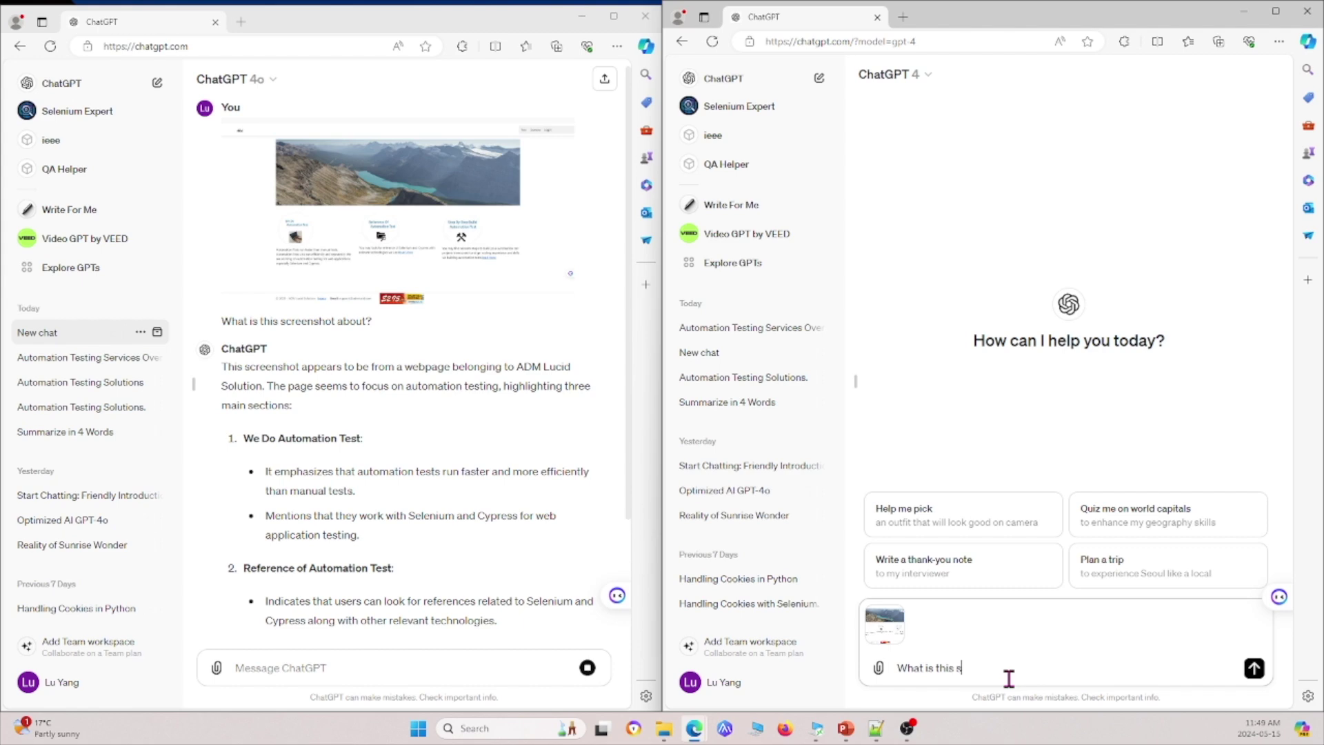
text(creenshot about?)
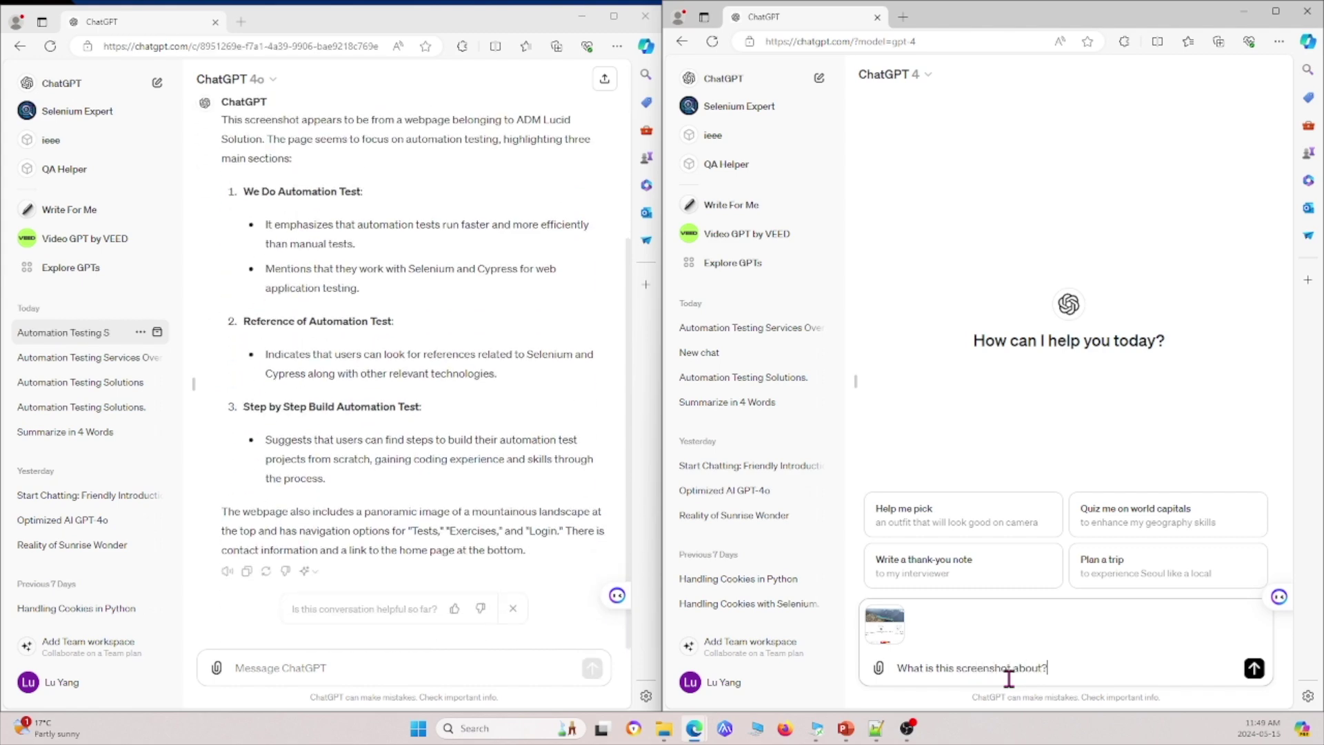
key(Return)
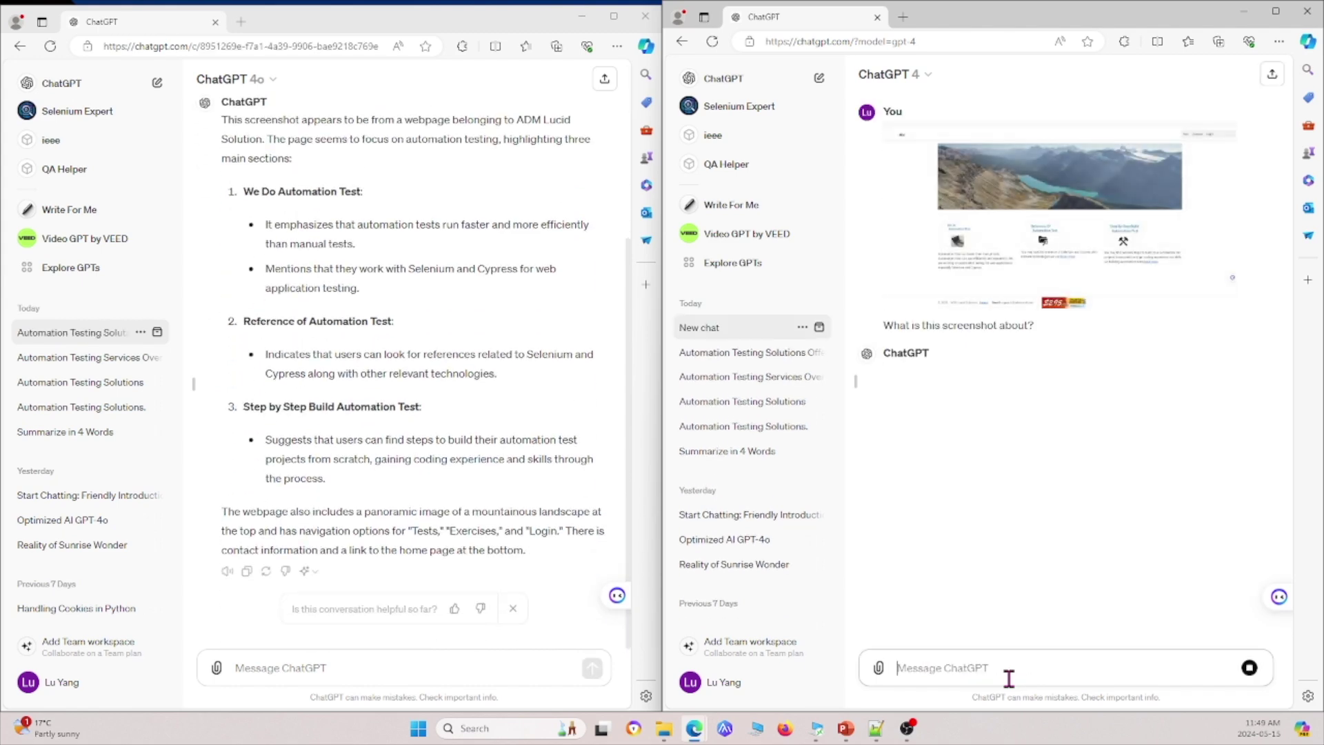
Scroll through both conversations to compare GPT-4o's and GPT-4's descriptions of the screenshot
scroll(307, 249, up, 3)
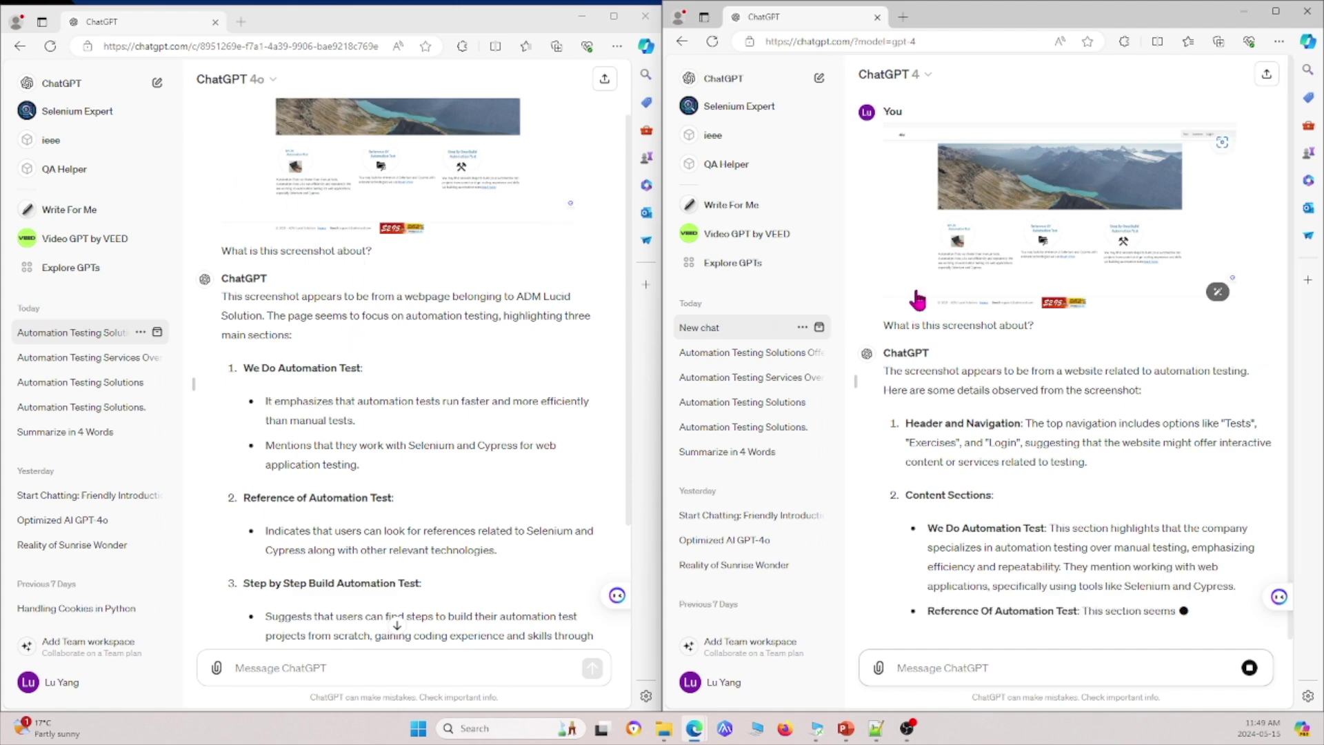
scroll(958, 325, down, 1)
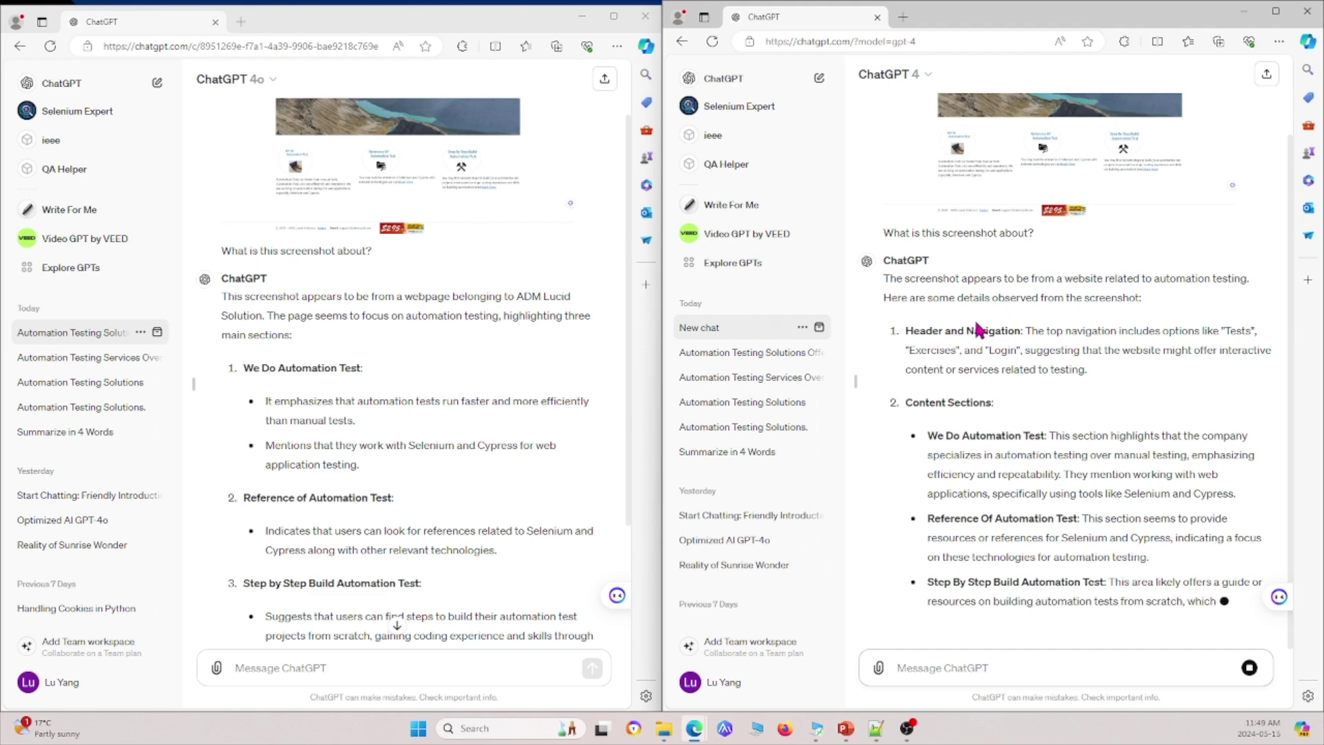
scroll(977, 331, down, 2)
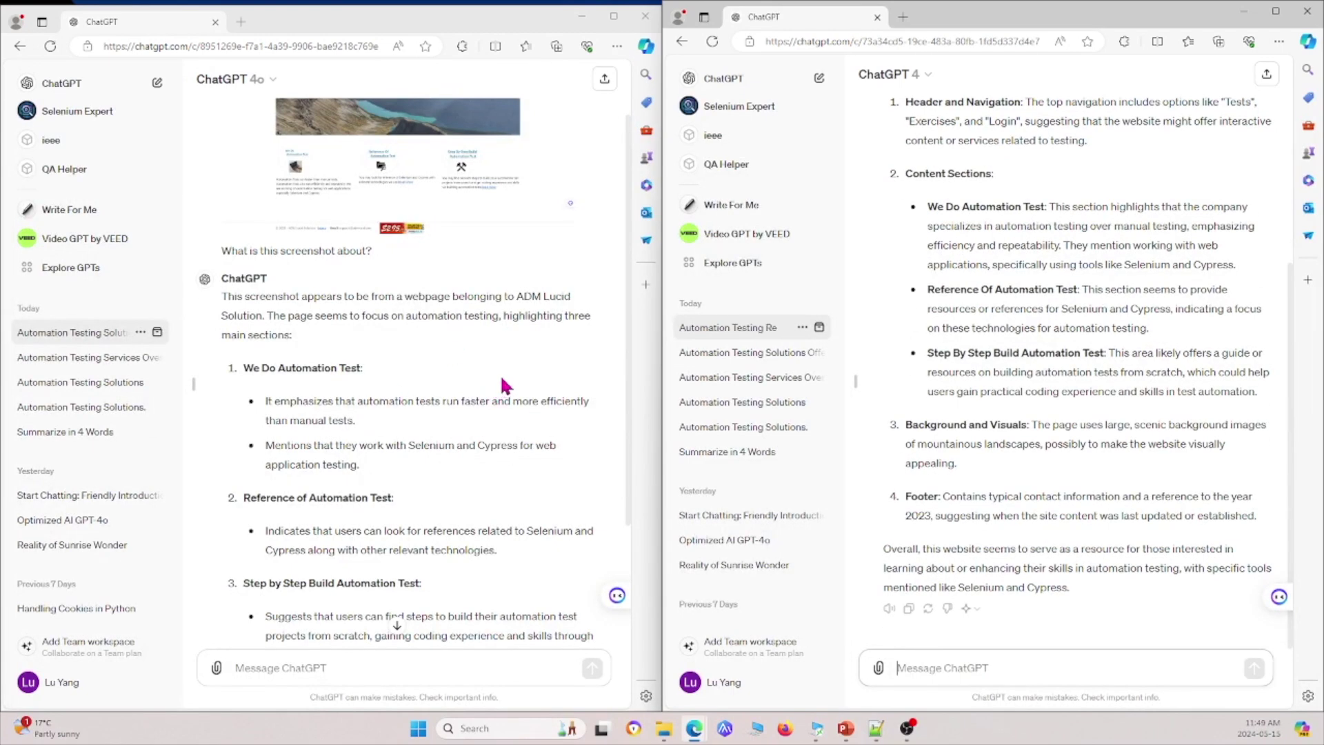
scroll(501, 378, down, 2)
scroll(503, 378, up, 2)
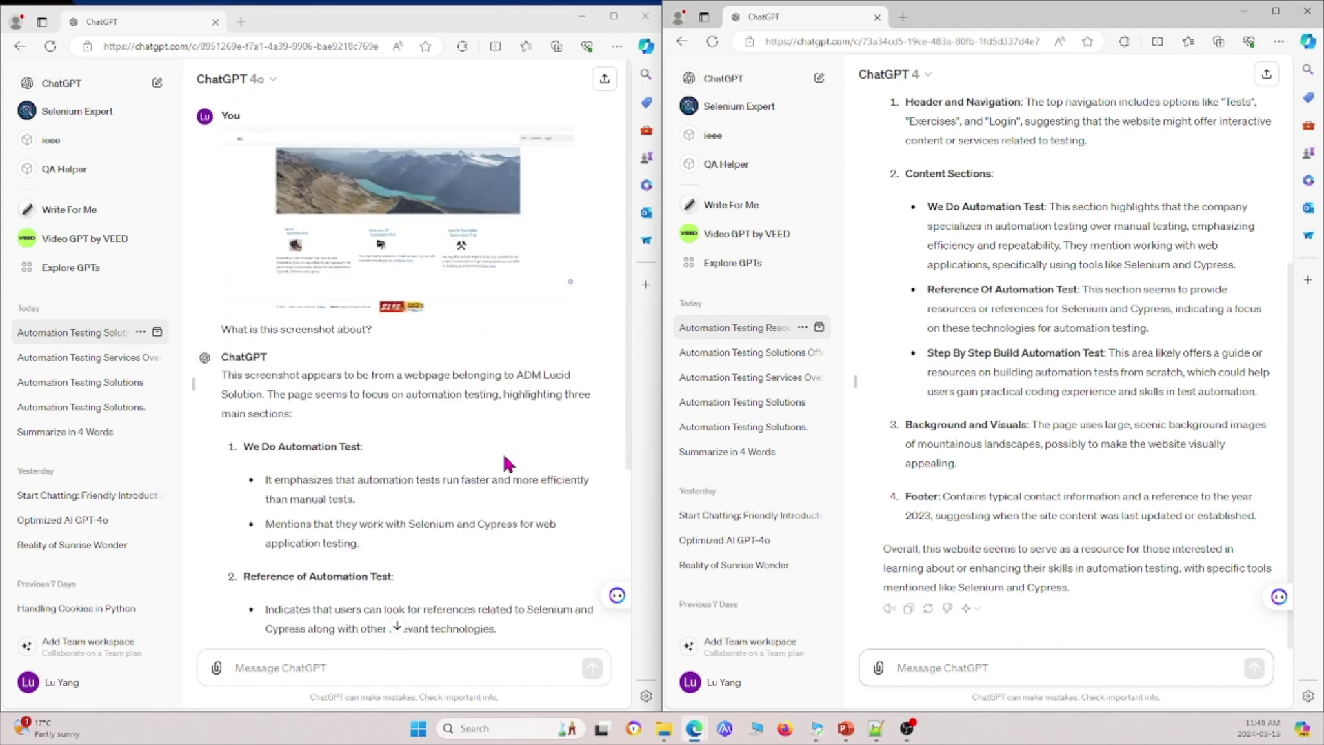
scroll(510, 464, up, 1)
scroll(1161, 489, up, 1)
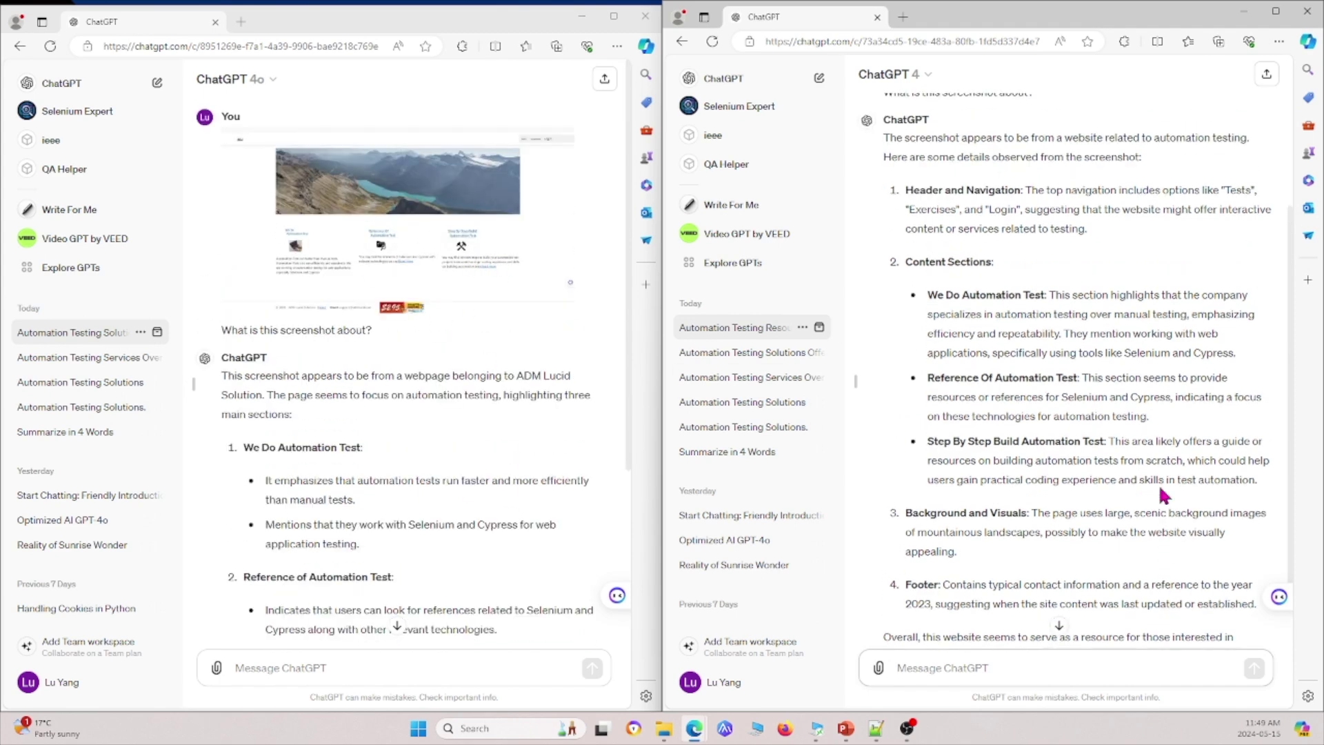
scroll(1161, 487, up, 1)
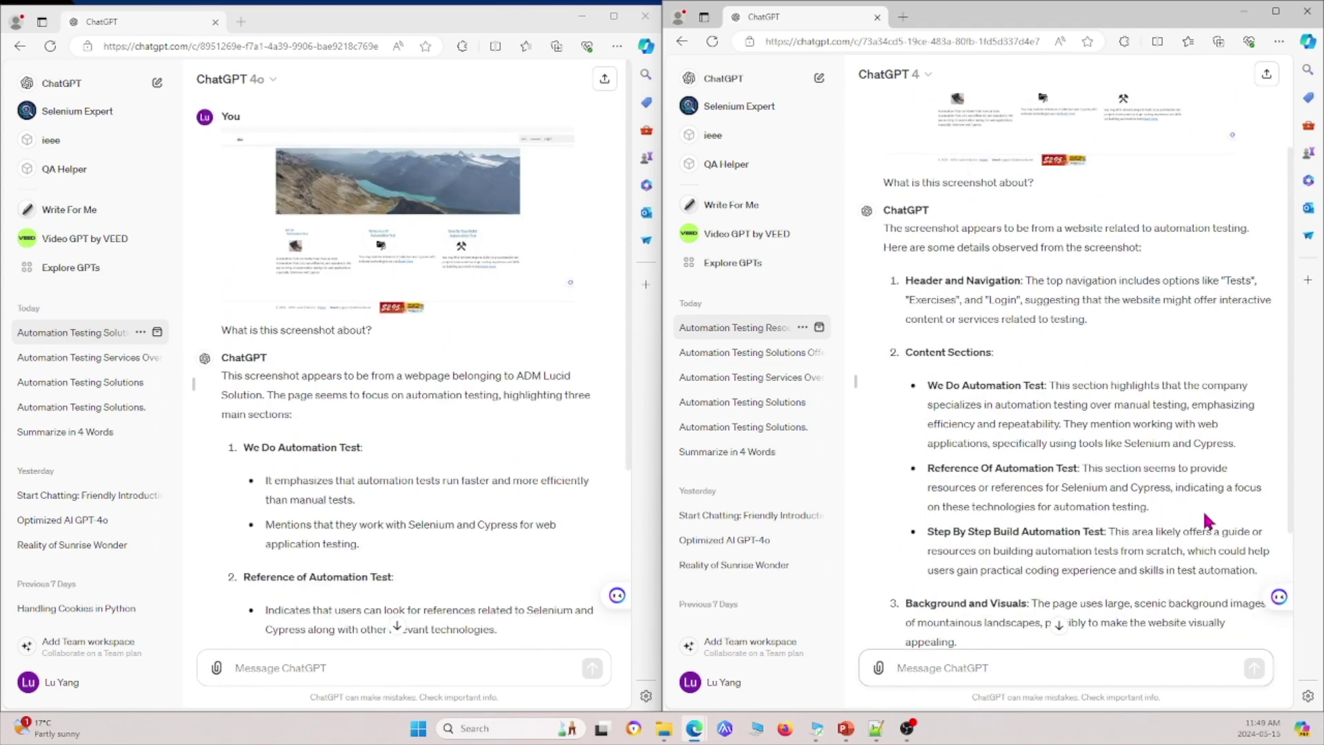
scroll(1211, 520, up, 2)
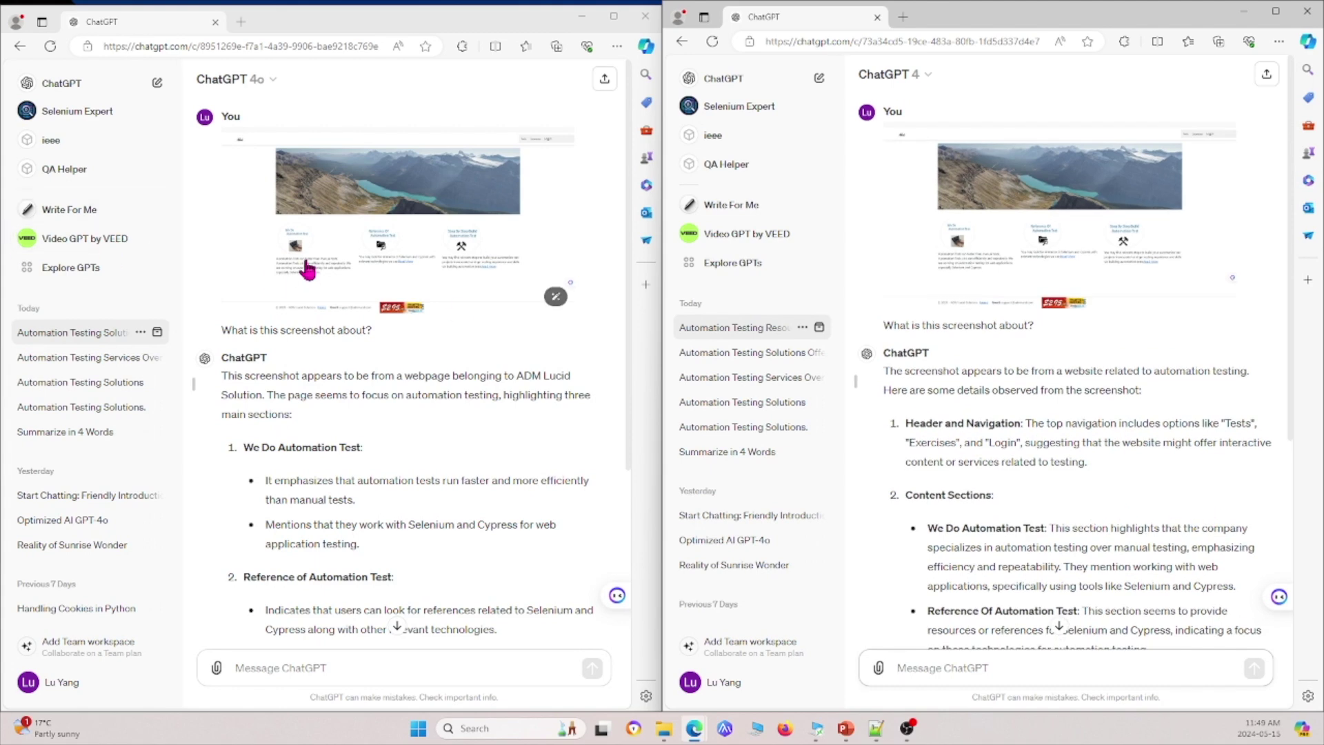
scroll(486, 393, down, 4)
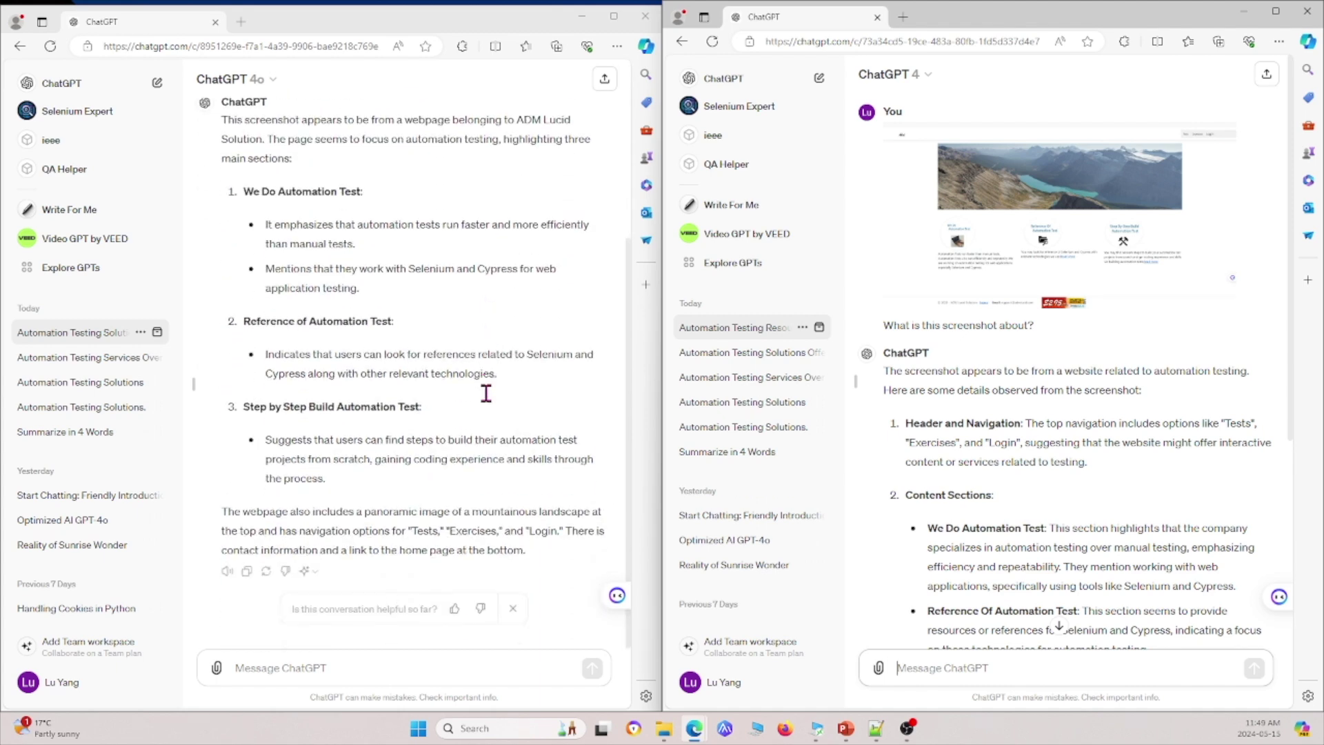
scroll(486, 393, up, 4)
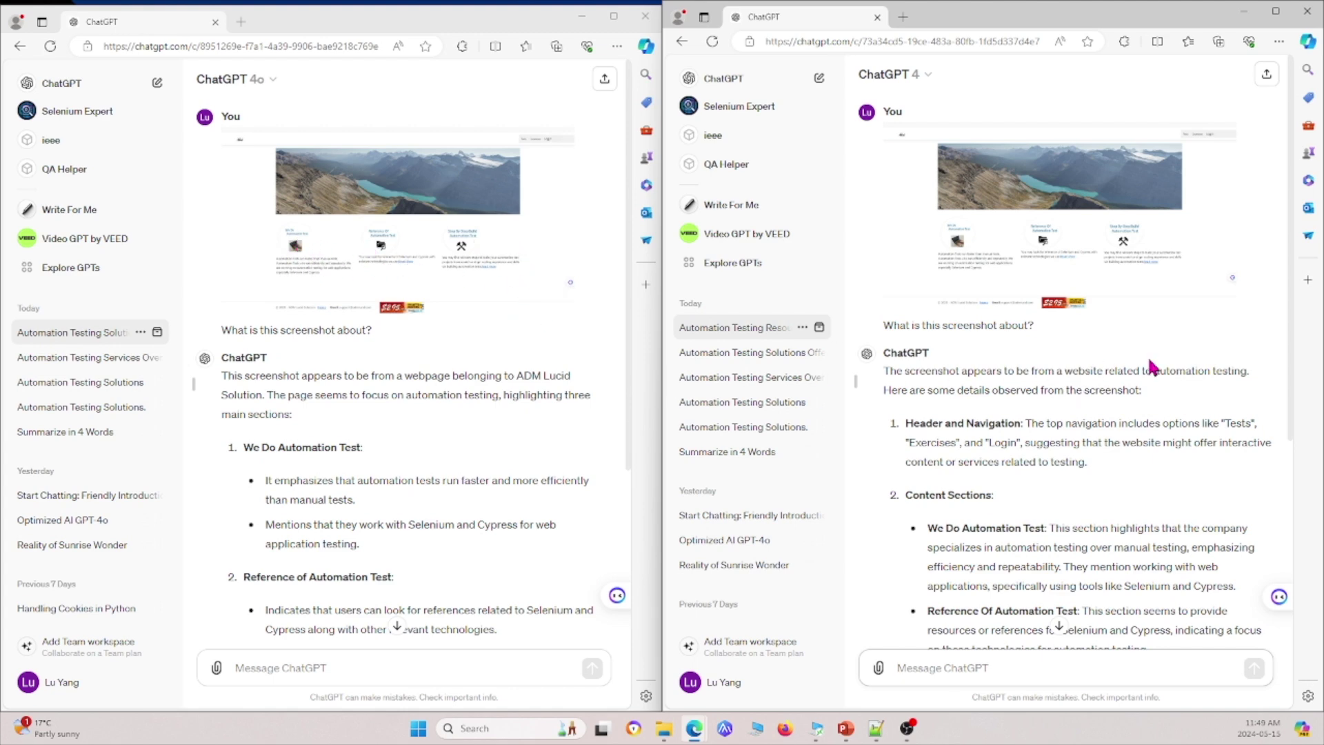
scroll(1206, 540, down, 3)
scroll(1205, 540, down, 3)
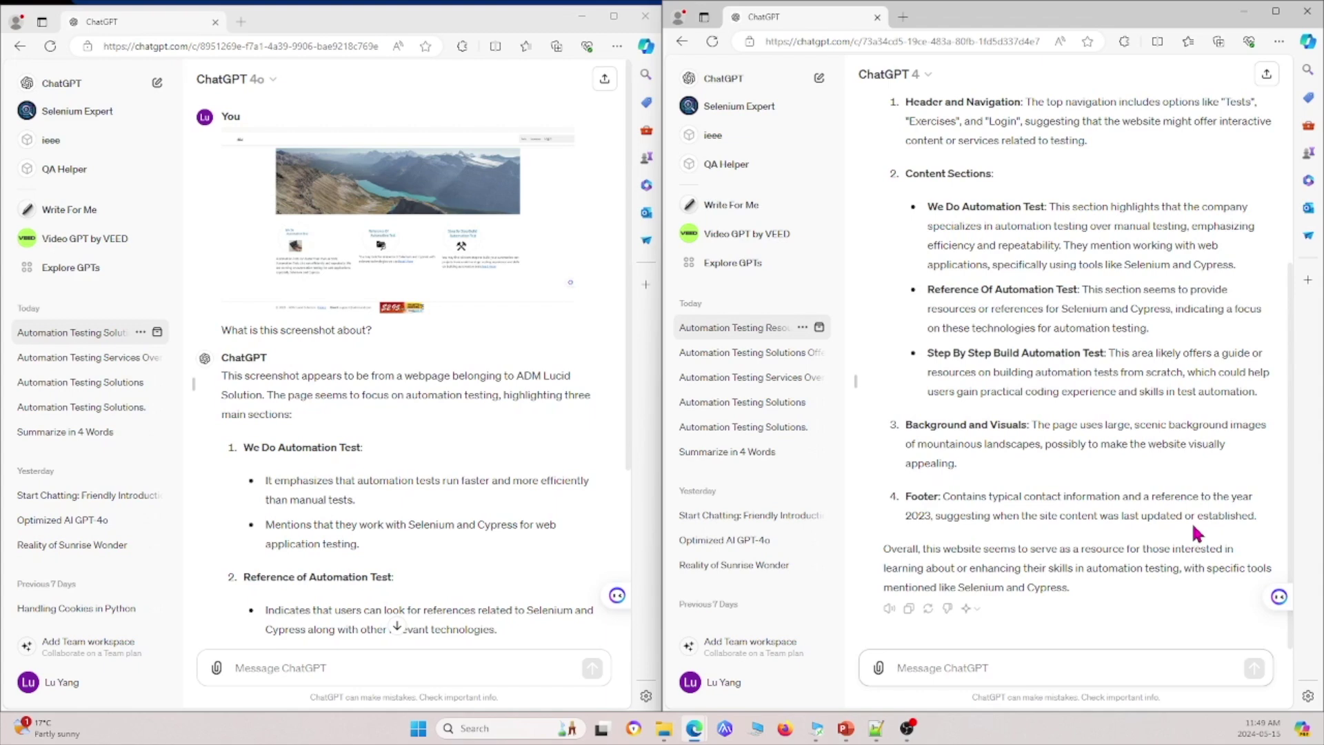
scroll(317, 355, down, 5)
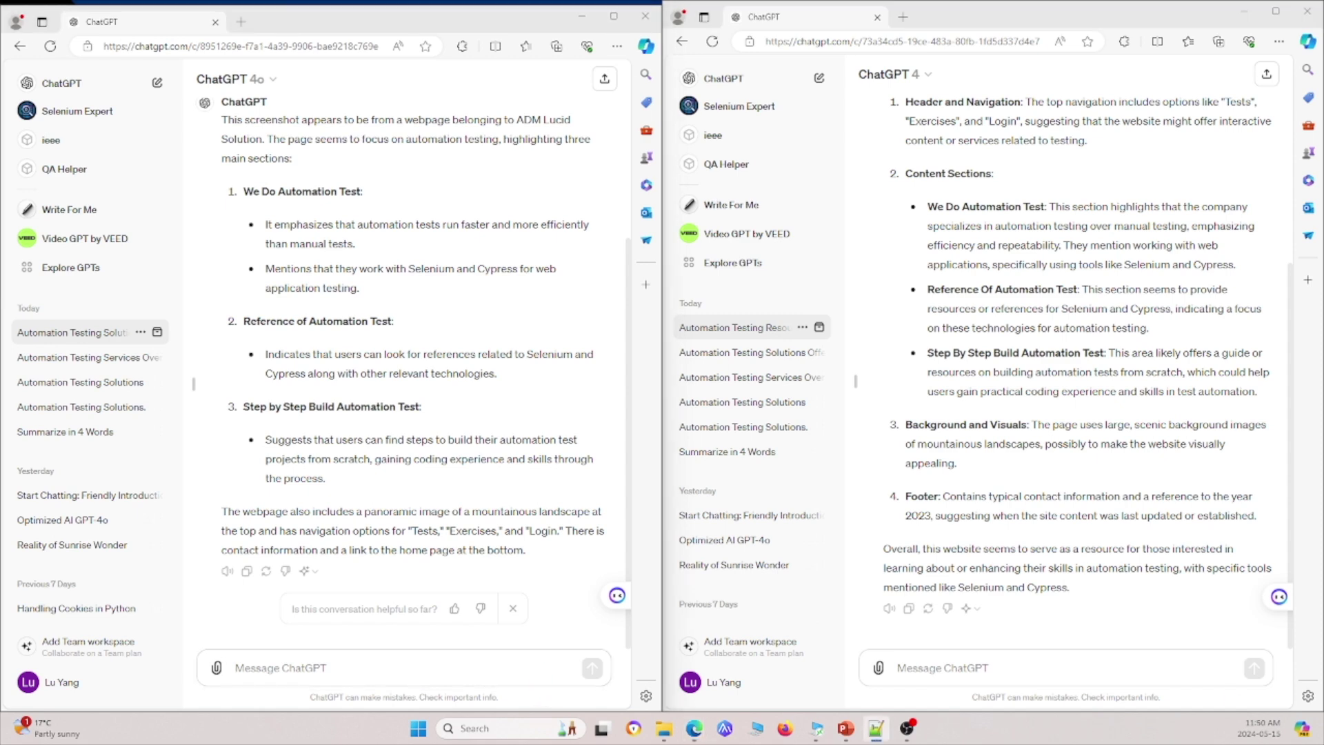
Ask the GPT-4o chat to provide HTML for the screenshot
click(386, 650)
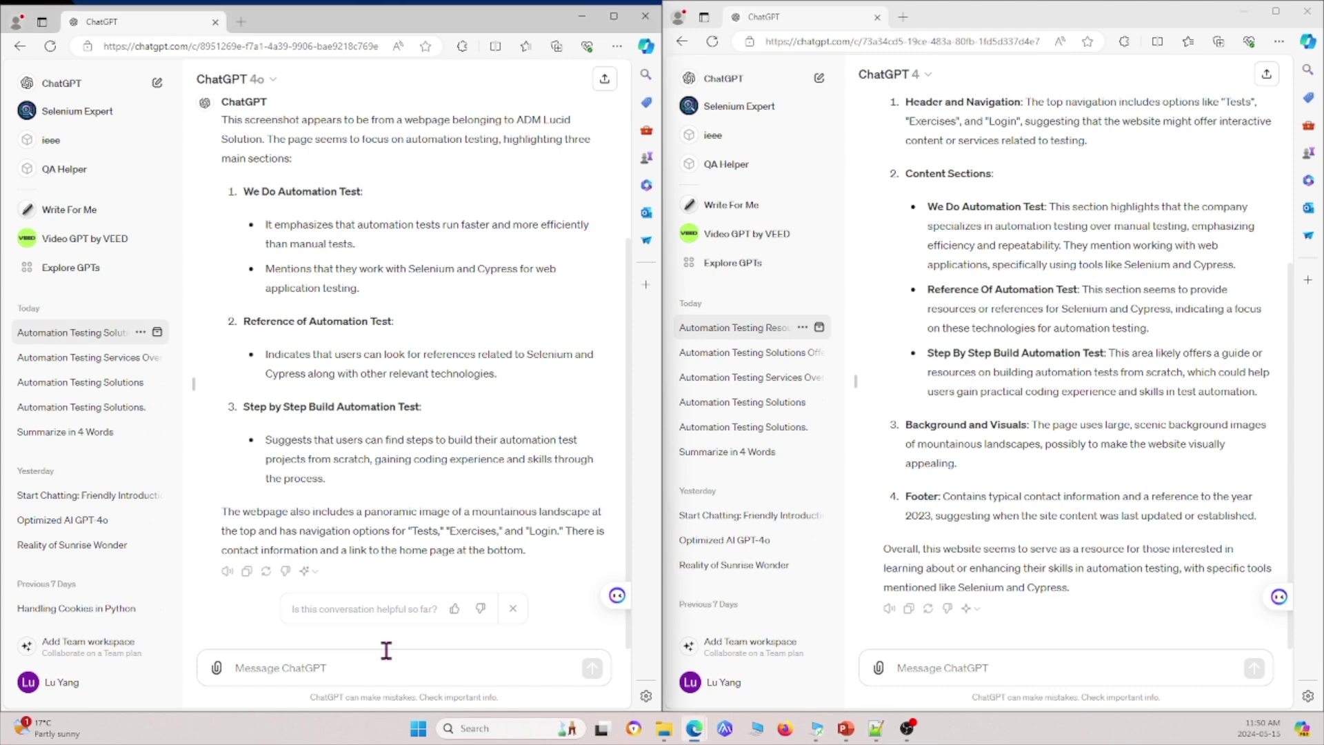
text(Please)
key(BackSpace)
key(BackSpace)
key(BackSpace)
key(BackSpace)
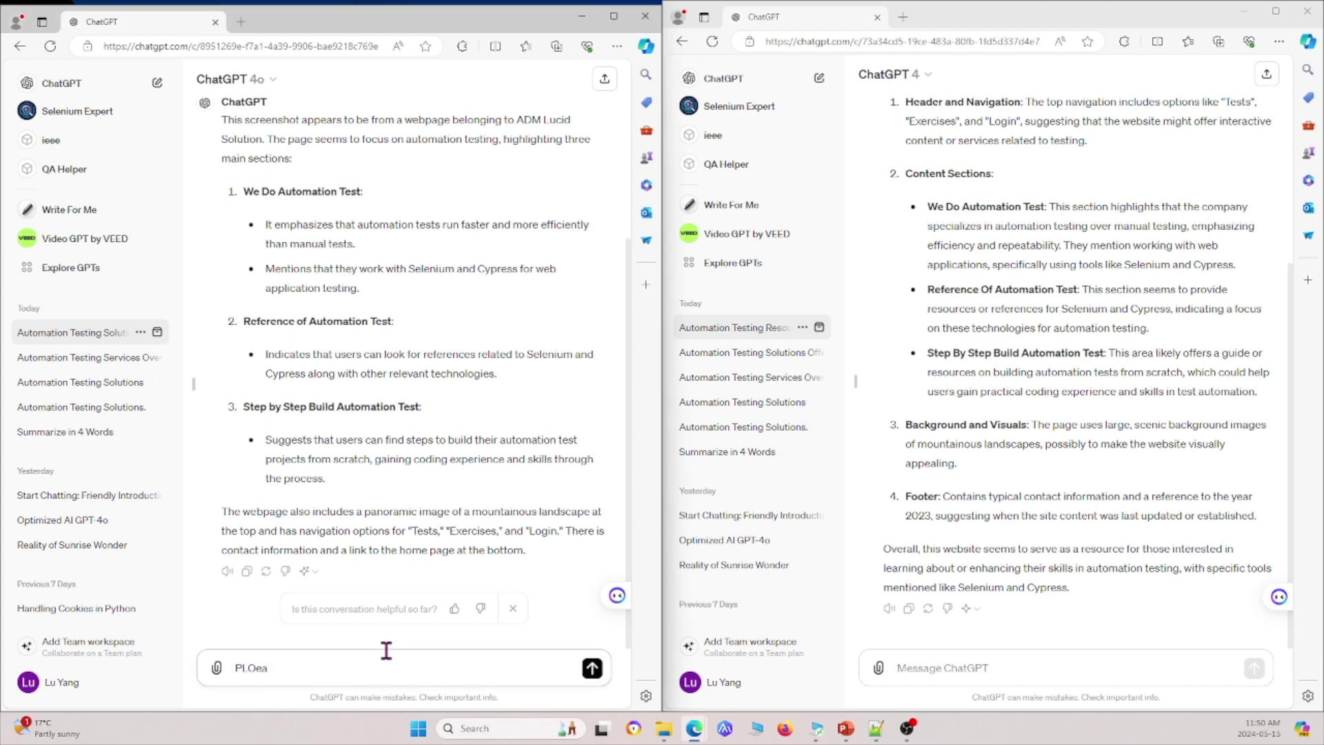
key(BackSpace)
key(BackSpace)
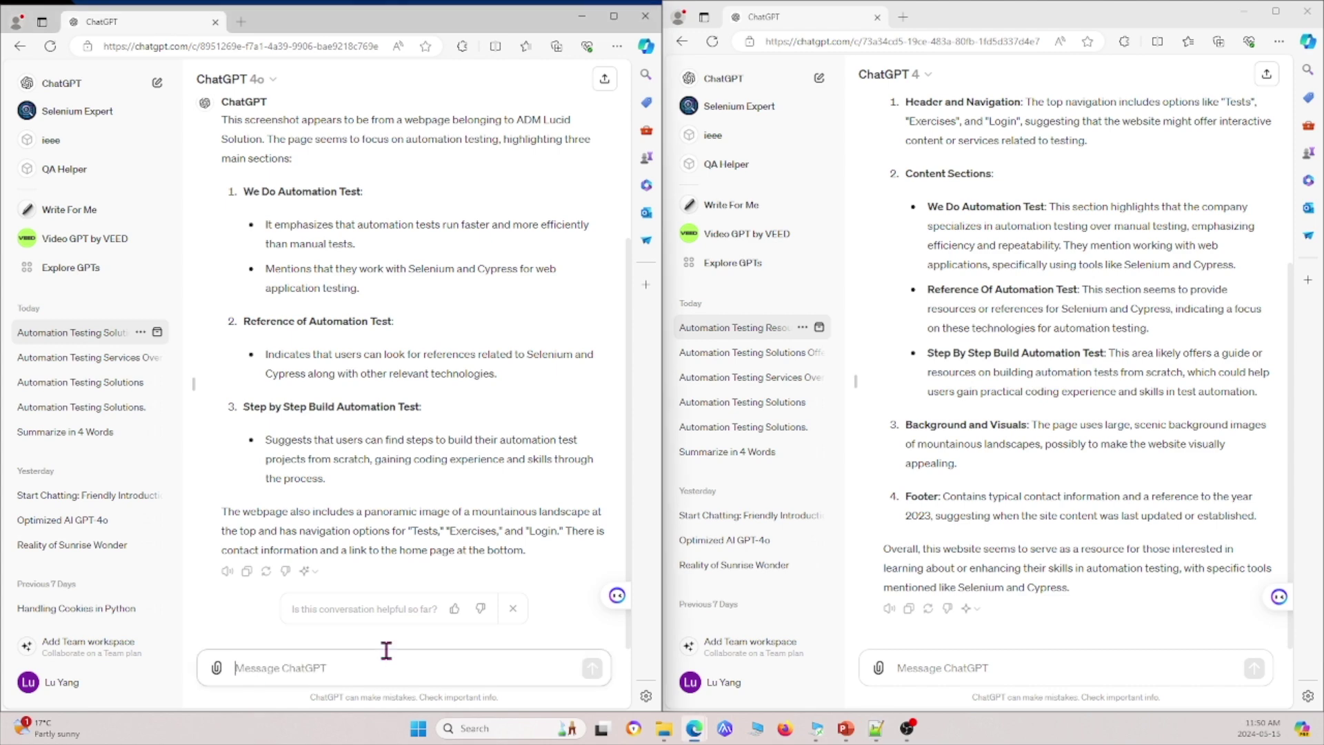
text(Frovide html)
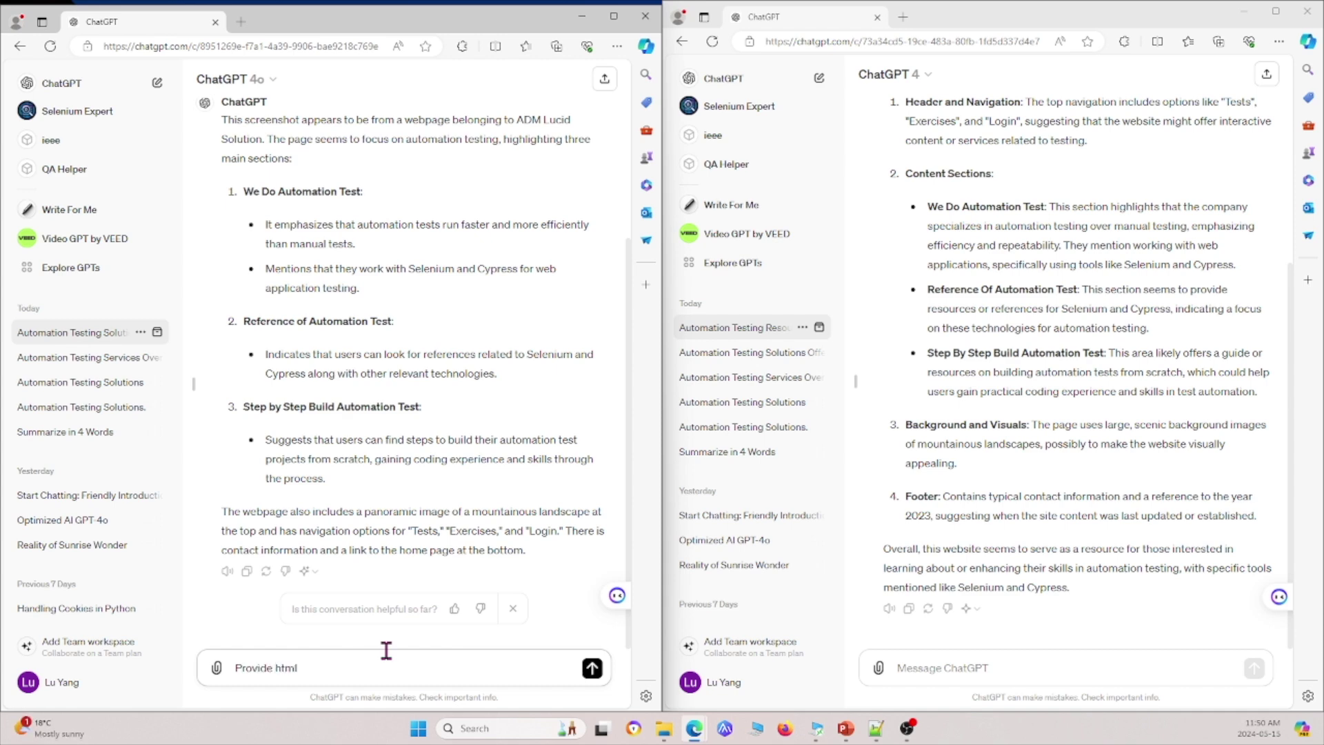
text( for the screenshot)
key(shift+Tab)
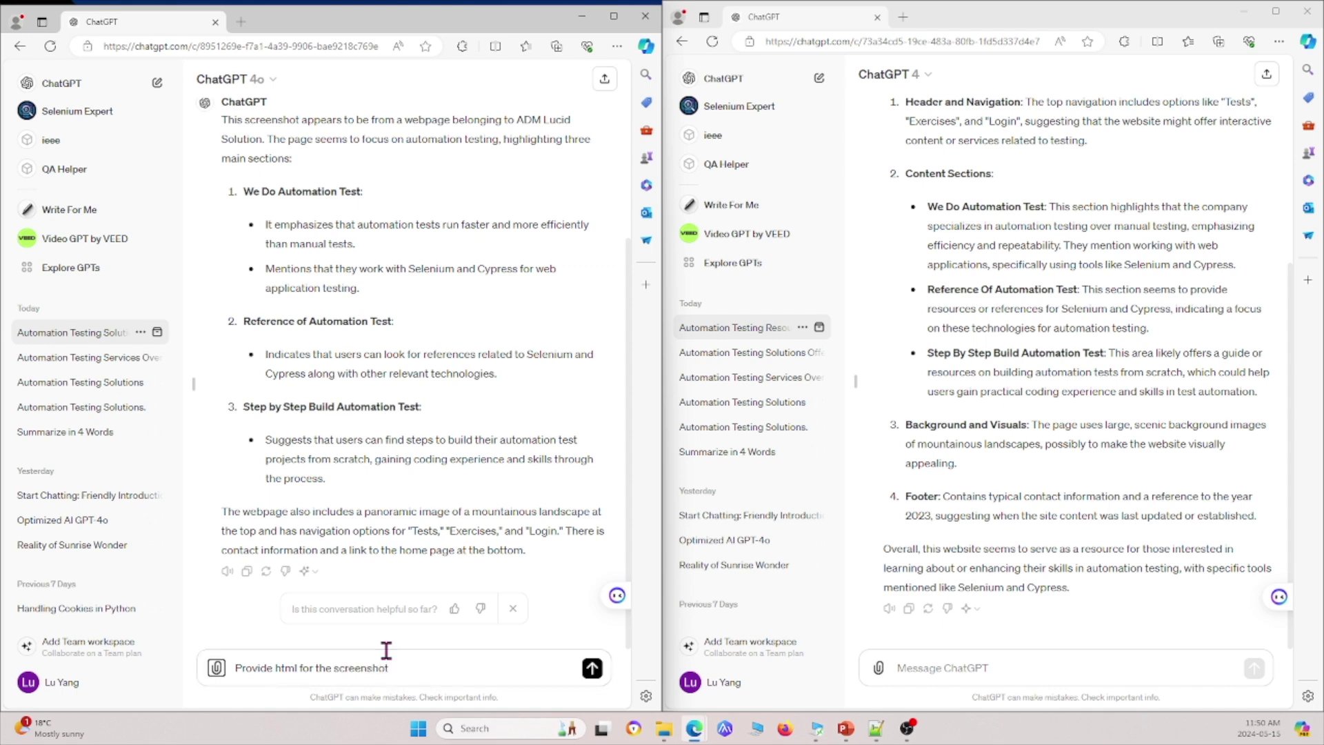
click(592, 668)
Send the same 'Provide html for the screenshot' request in the GPT-4 chat
click(949, 674)
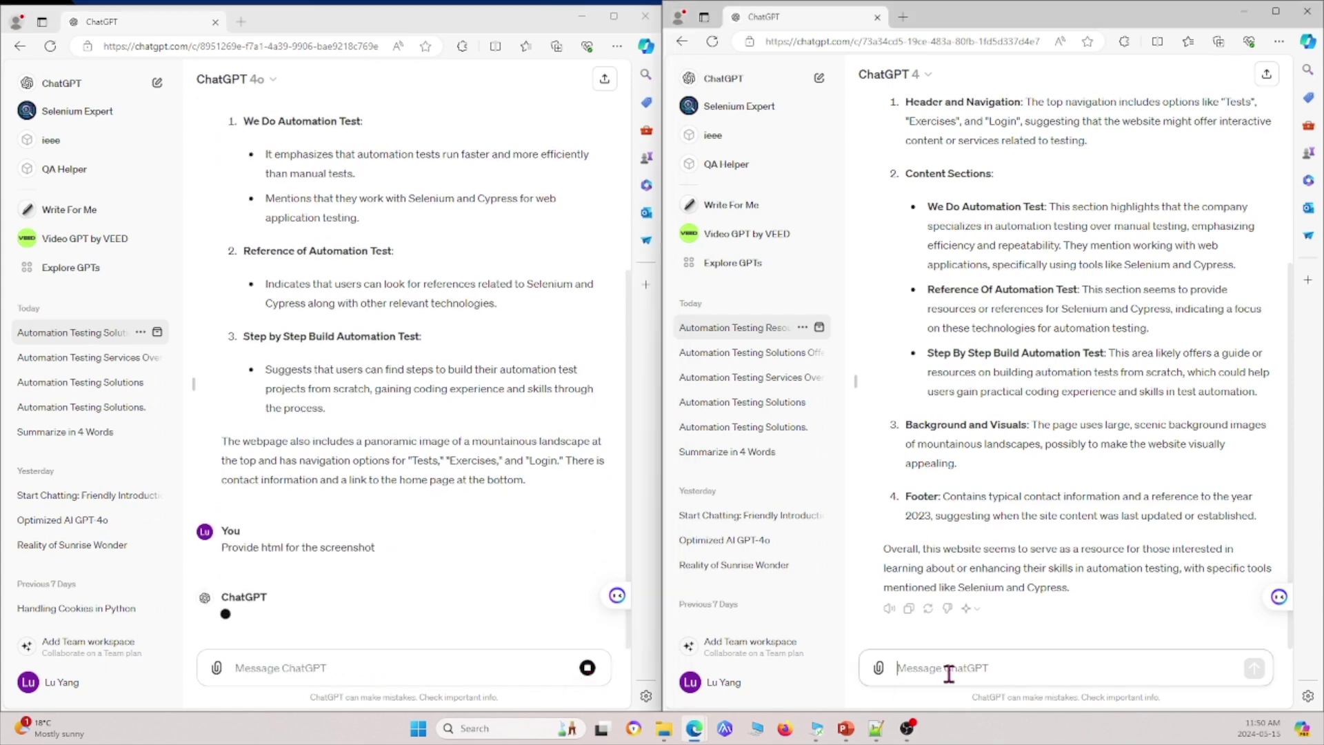
text(Provide h)
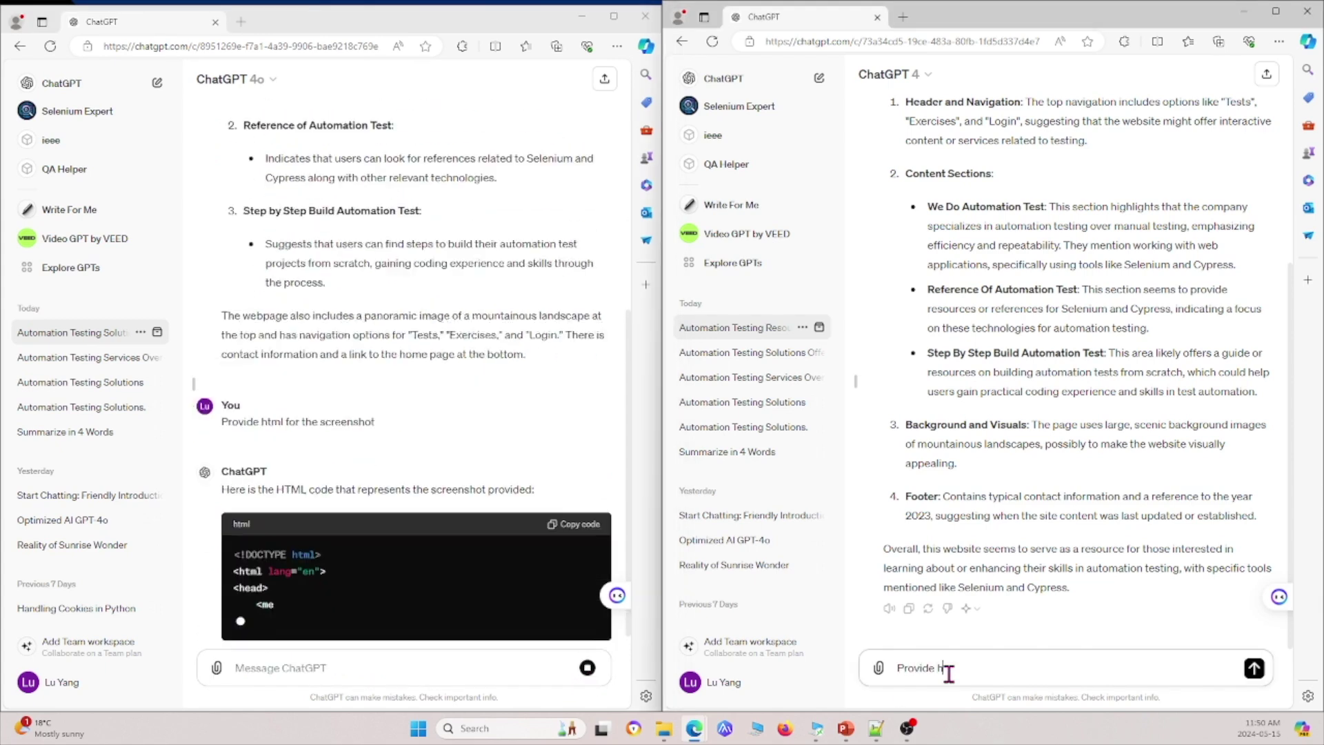
text(tml for the)
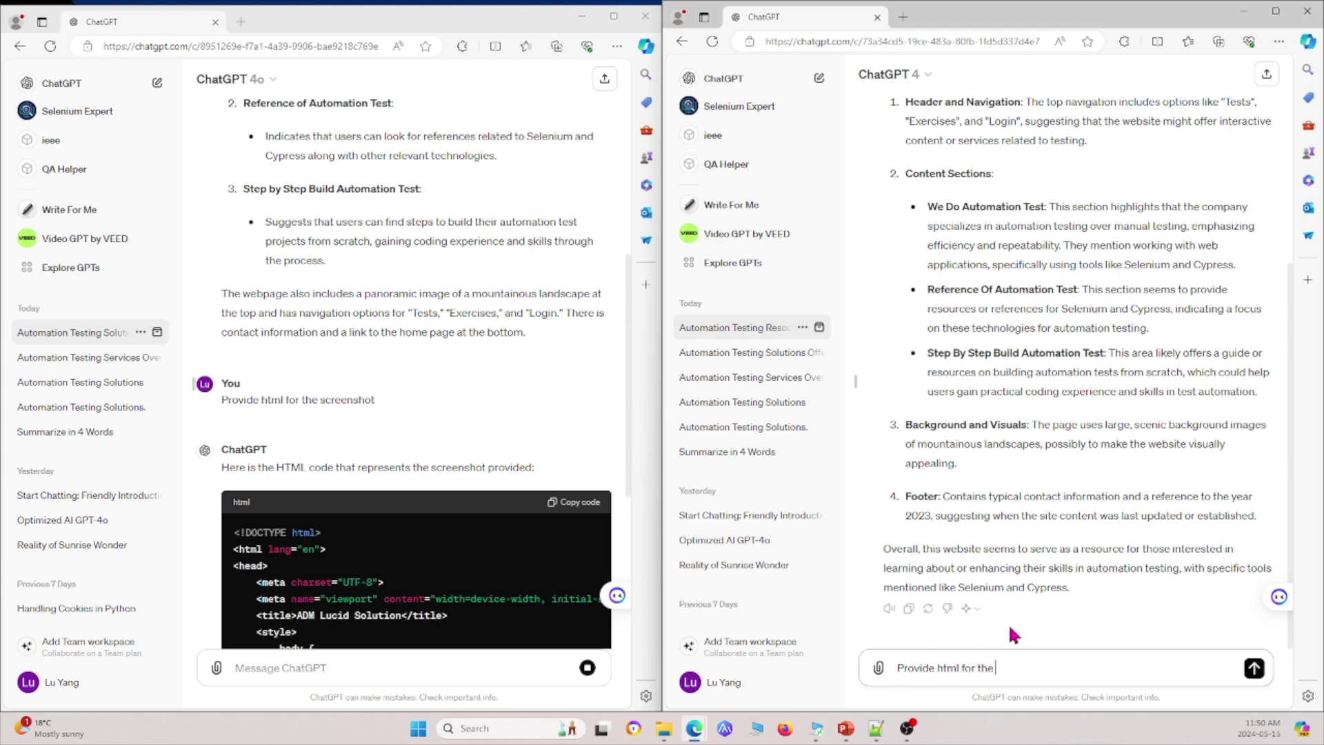
text(shot)
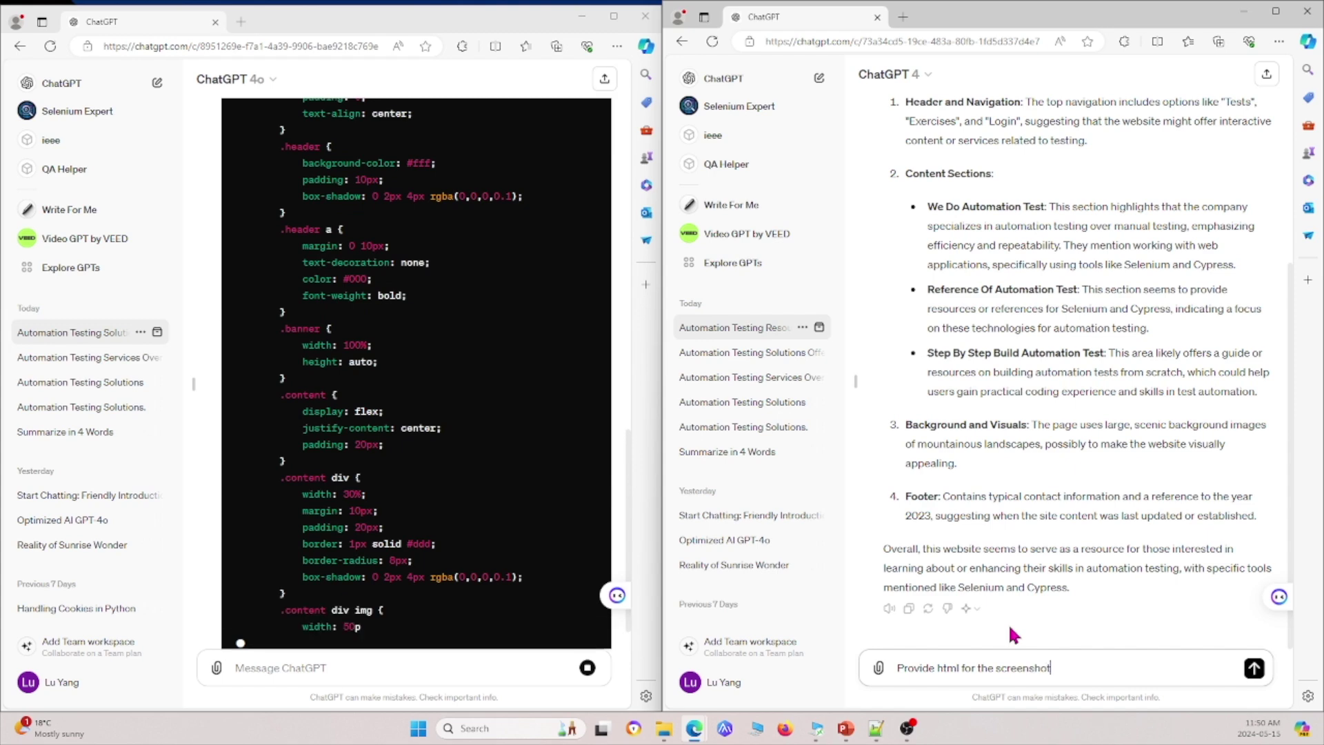
key(Return)
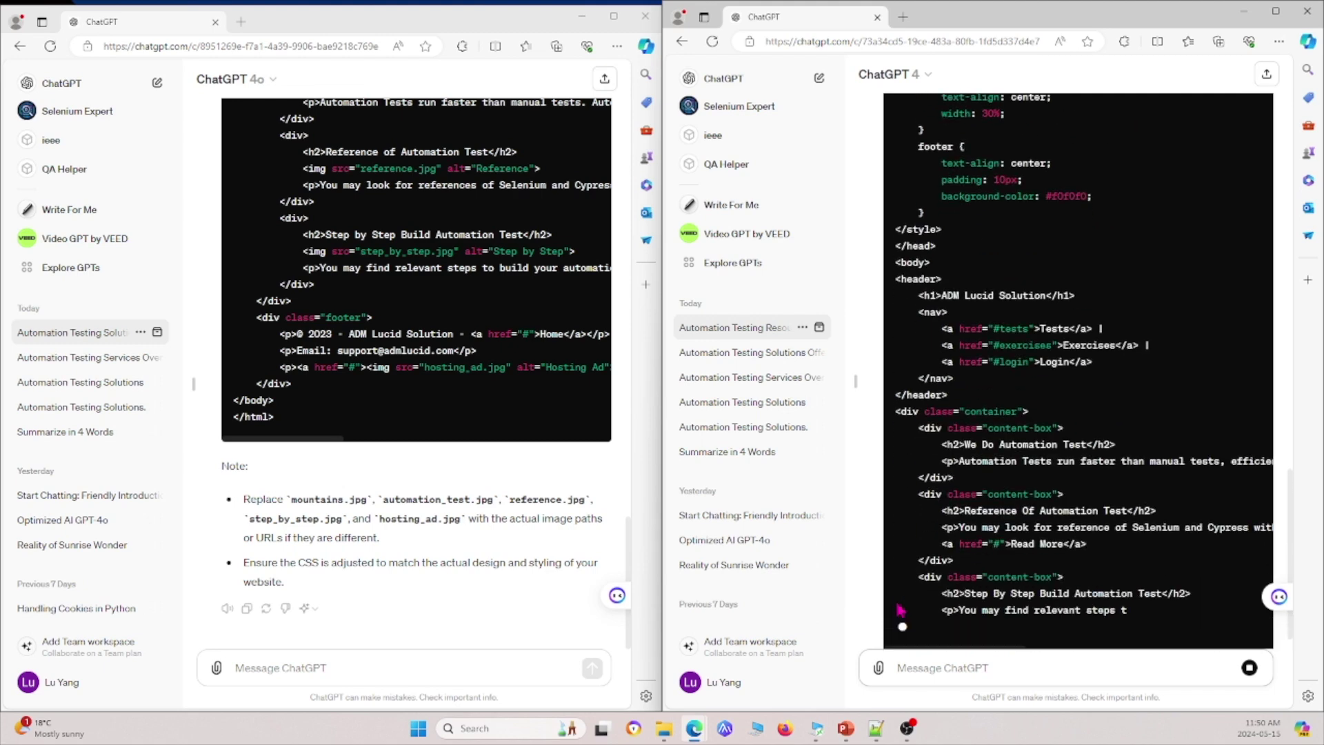
Scroll the GPT-4o conversation to follow its generated HTML while both answers finish
scroll(505, 425, up, 4)
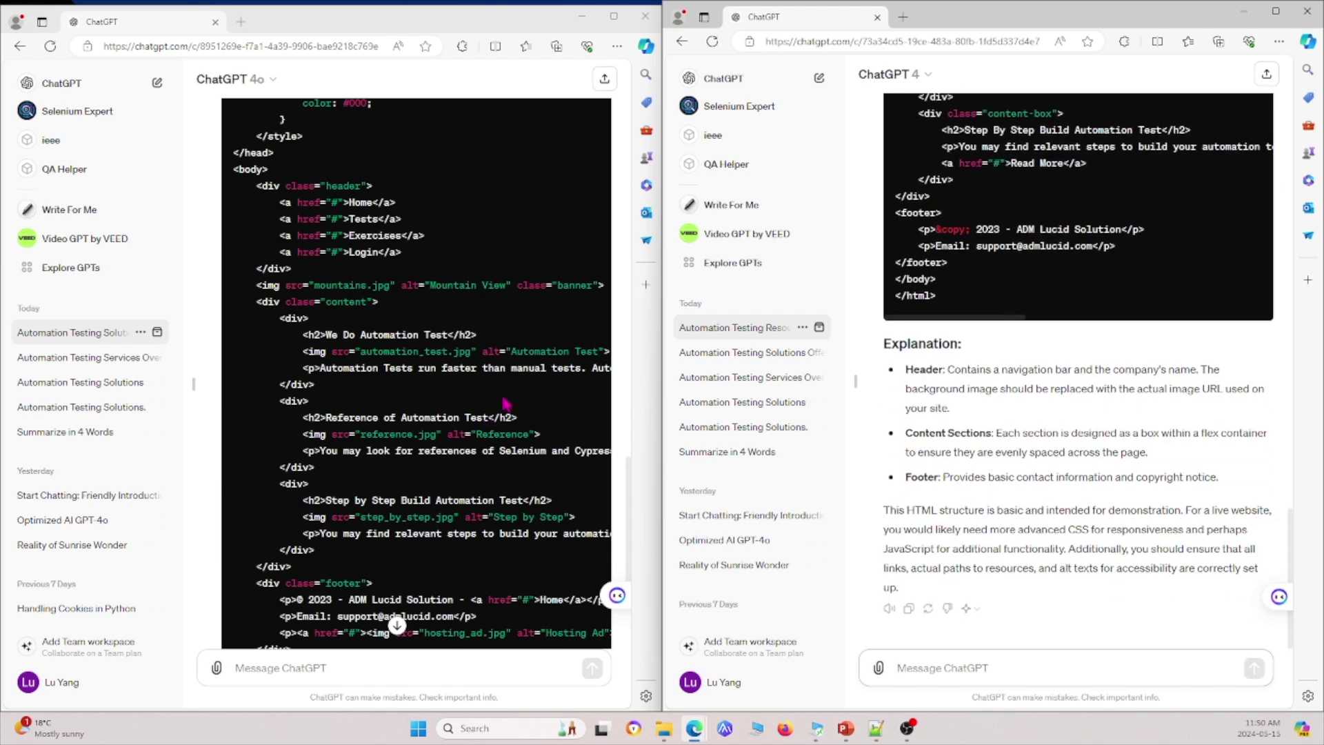
scroll(509, 394, down, 4)
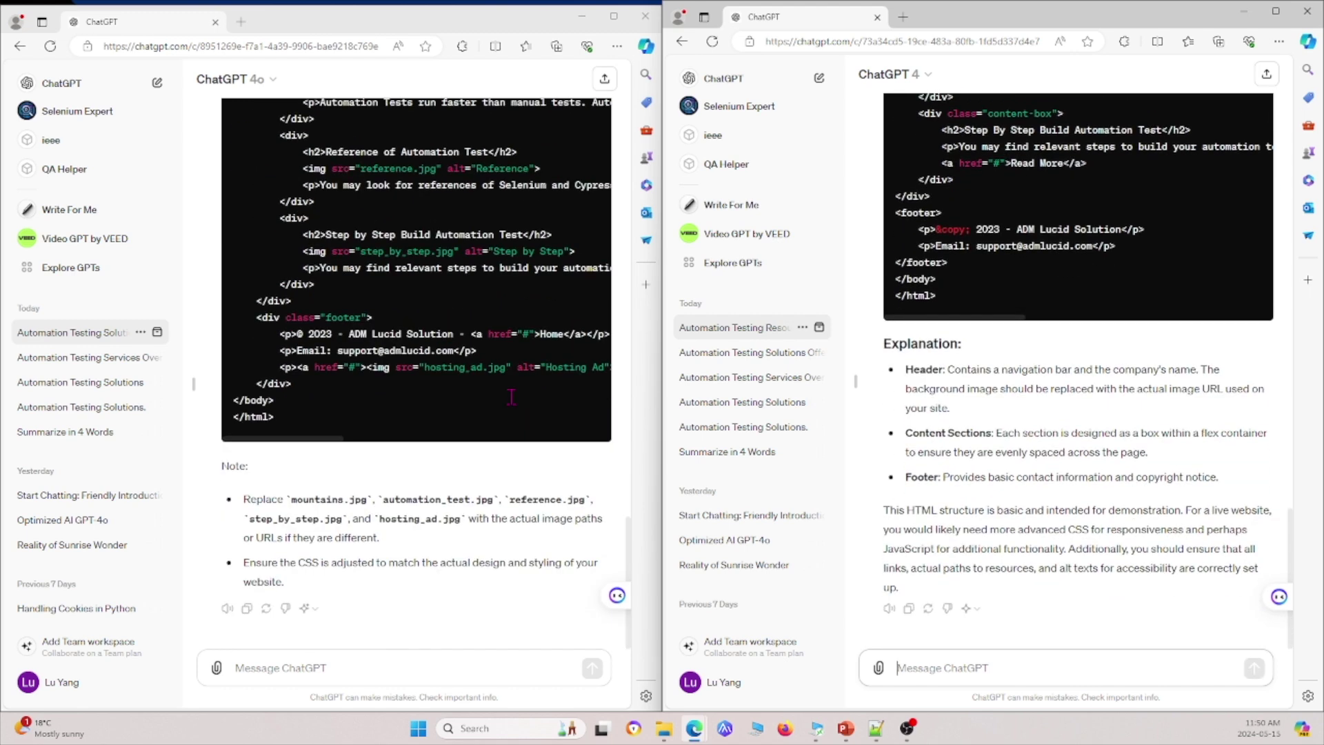
scroll(511, 396, up, 2)
scroll(510, 397, down, 2)
scroll(496, 262, up, 20)
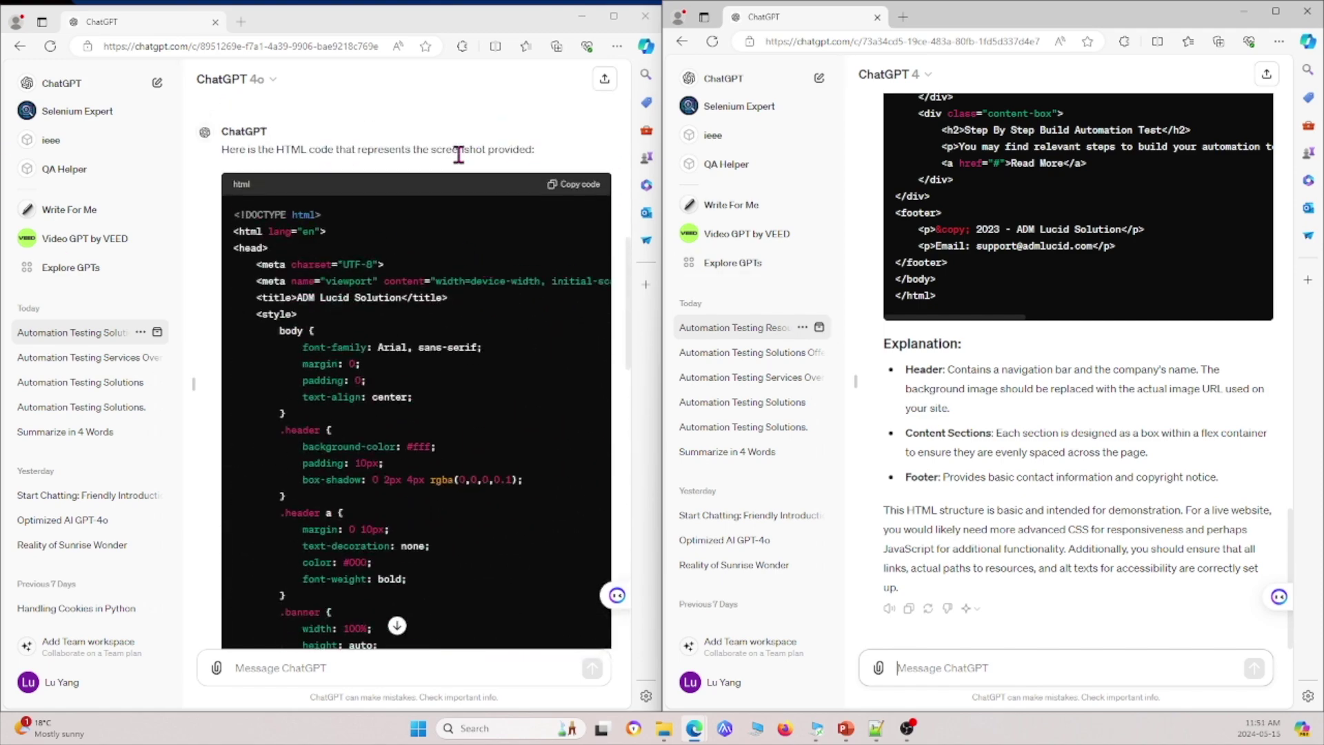
scroll(458, 154, up, 3)
scroll(992, 385, up, 15)
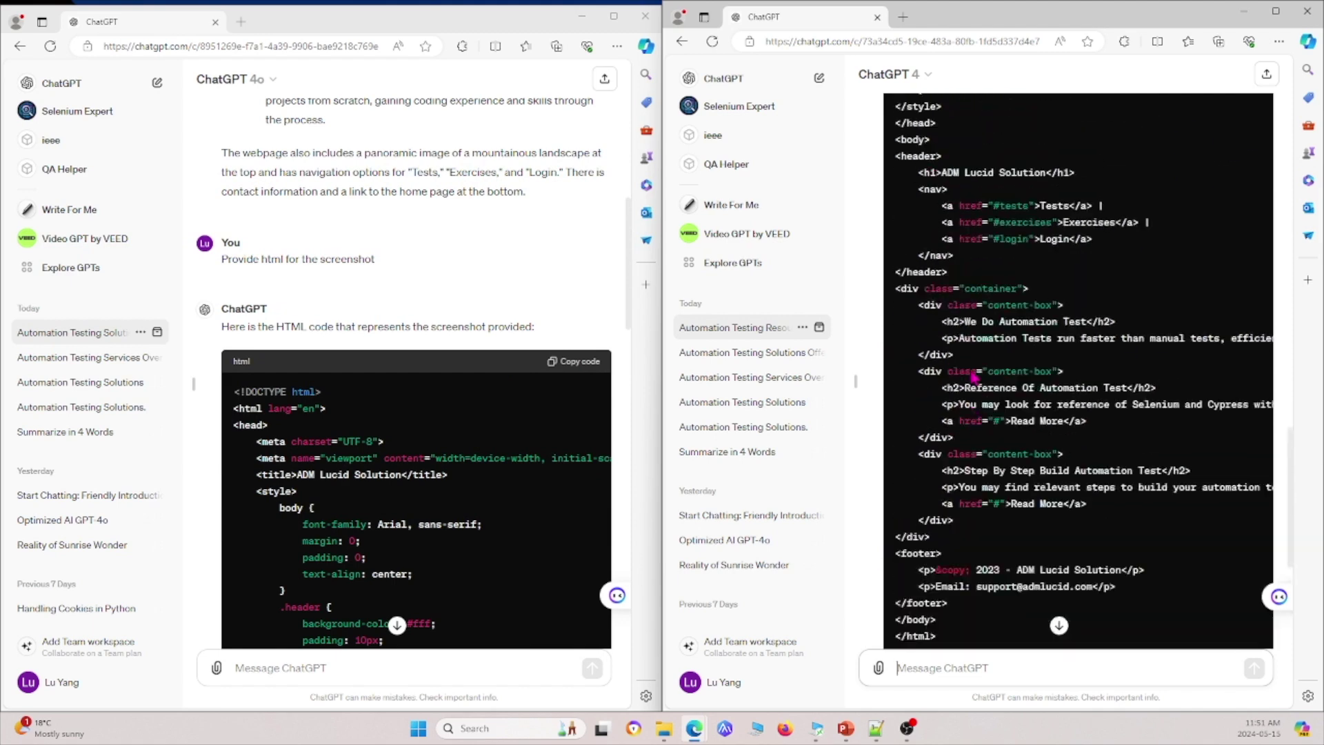
scroll(992, 385, up, 1)
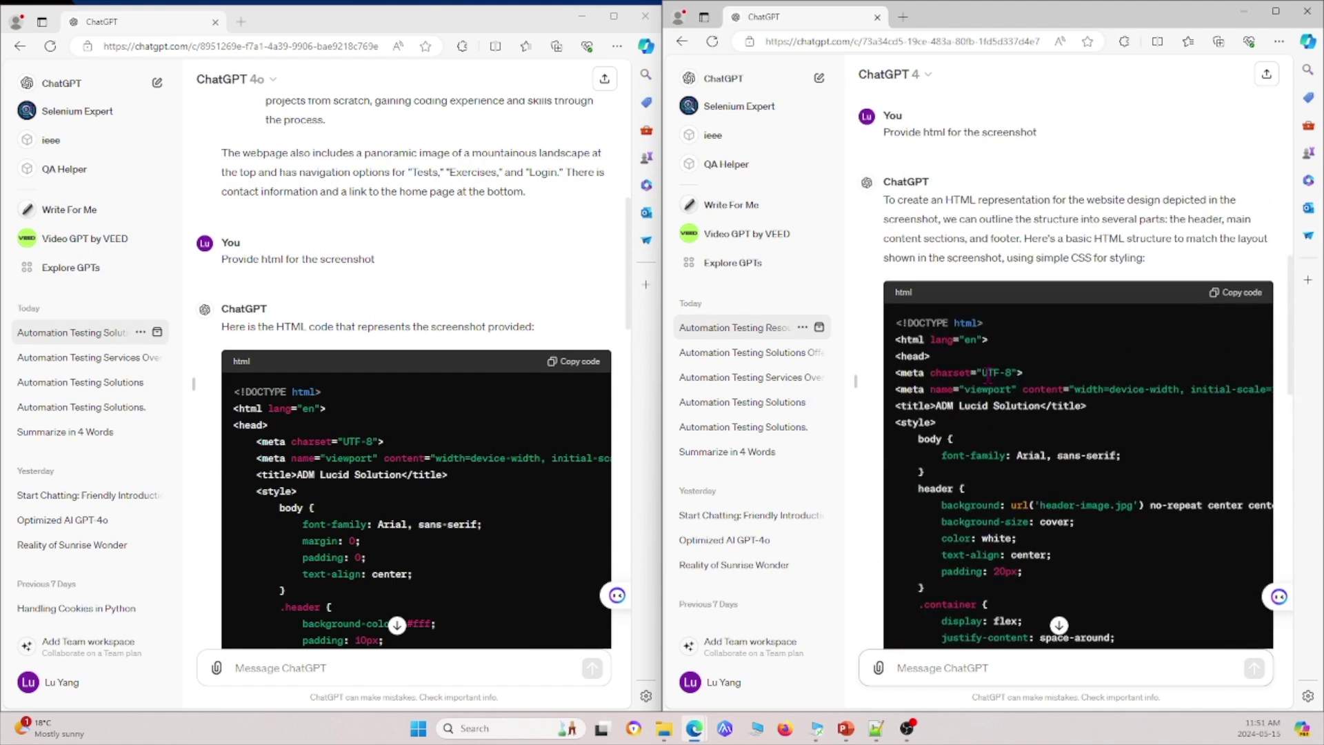
scroll(619, 364, down, 3)
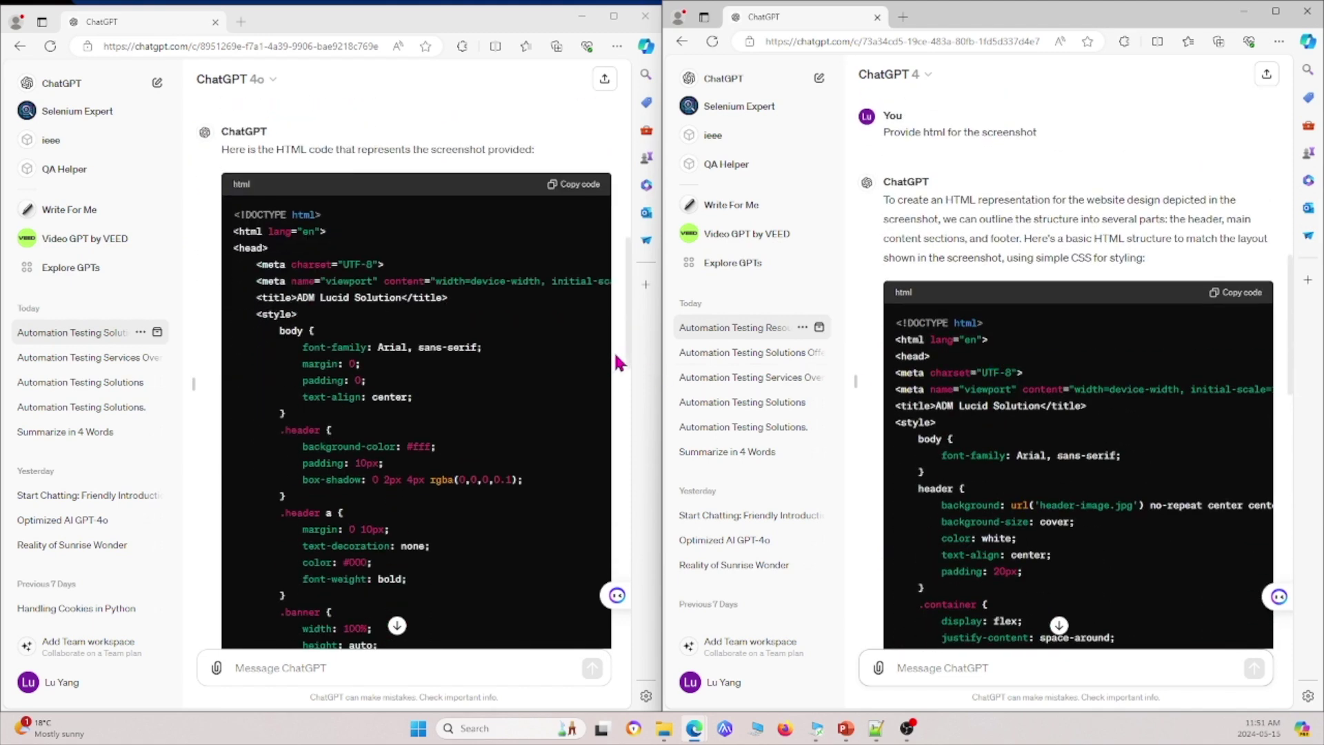
scroll(532, 323, down, 6)
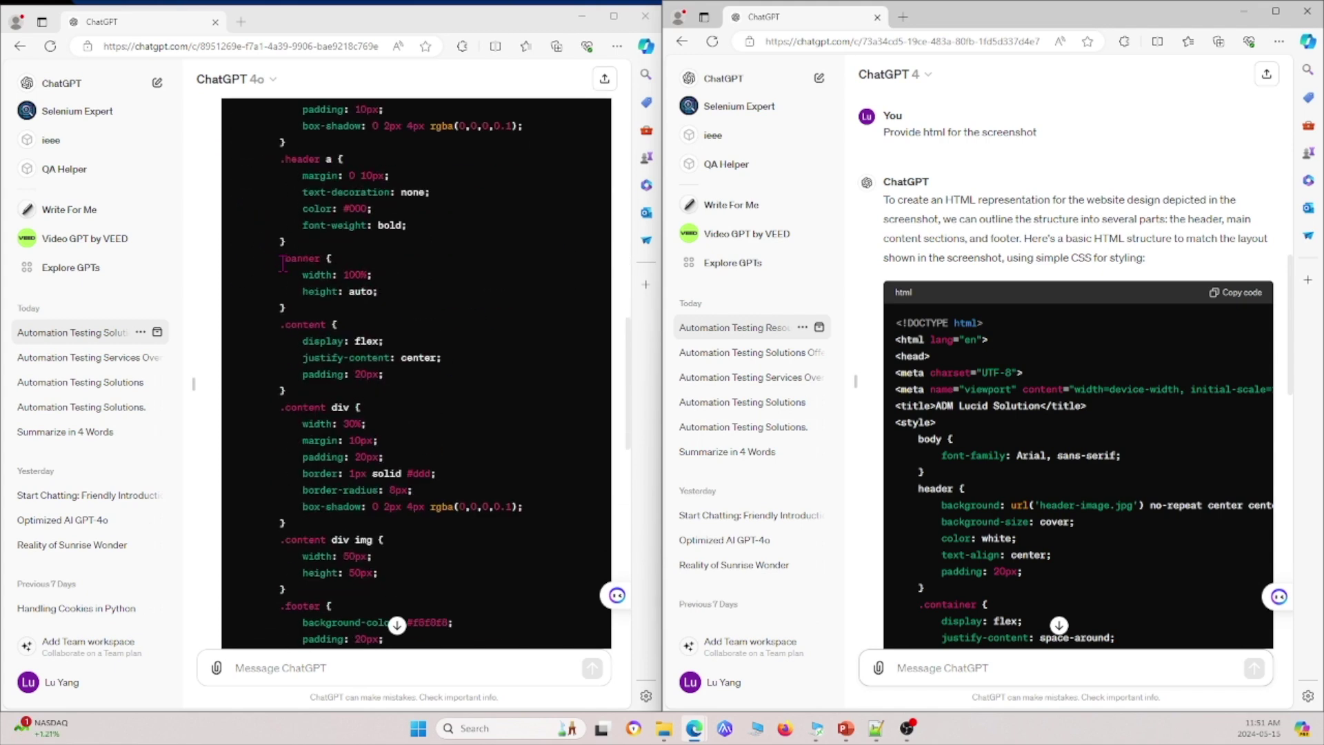
scroll(283, 263, down, 7)
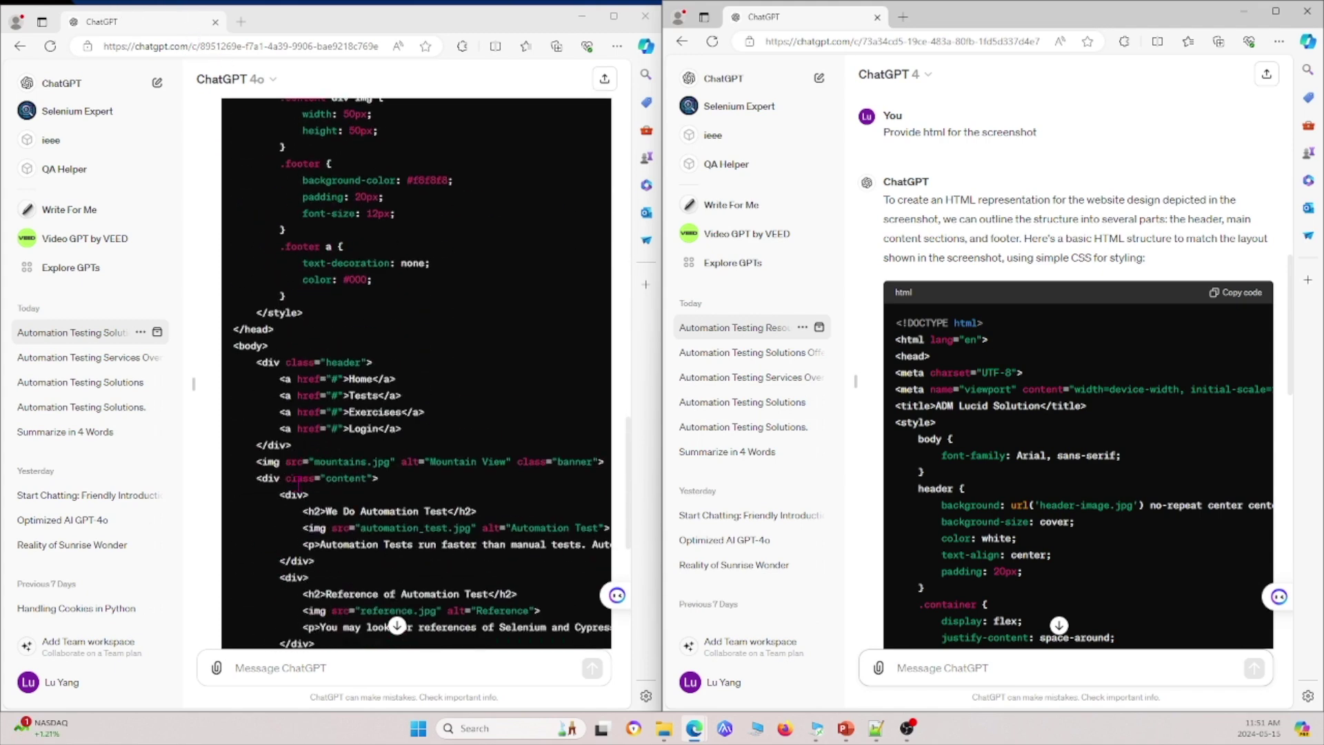
scroll(1184, 476, down, 7)
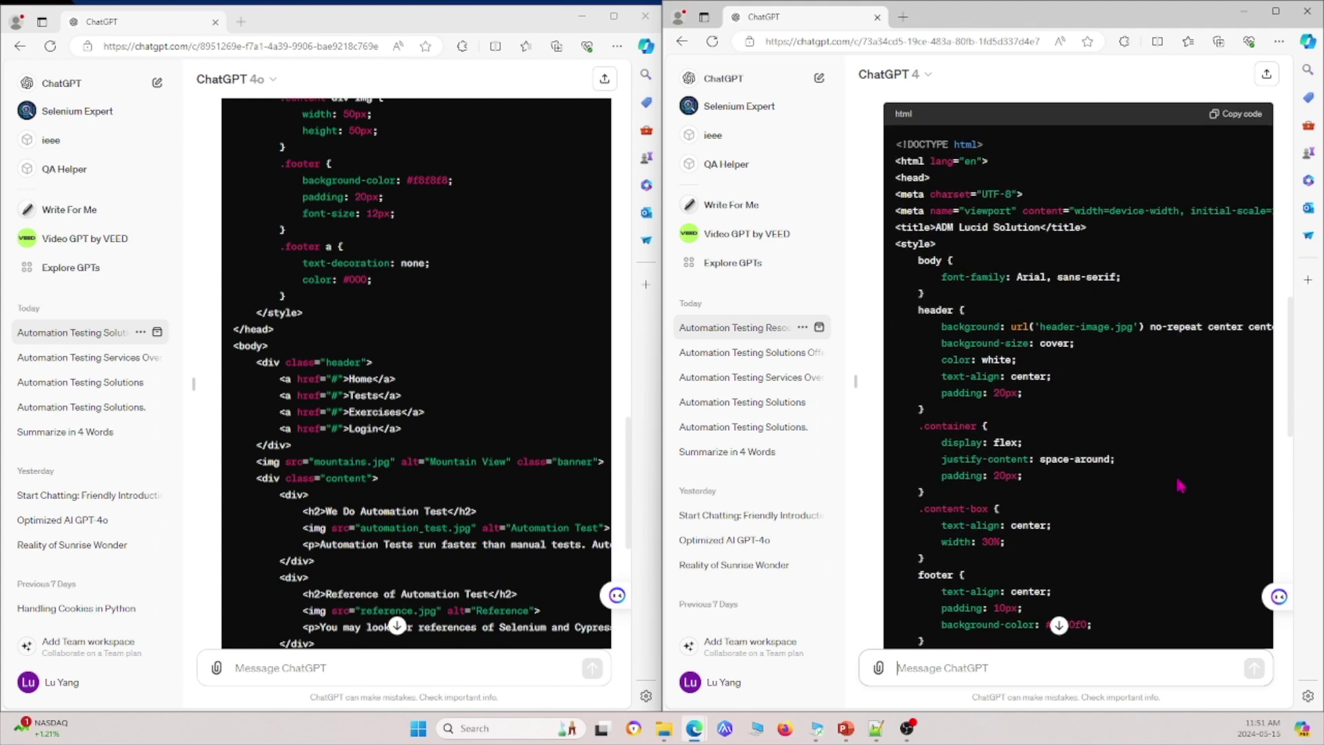
scroll(1184, 476, down, 4)
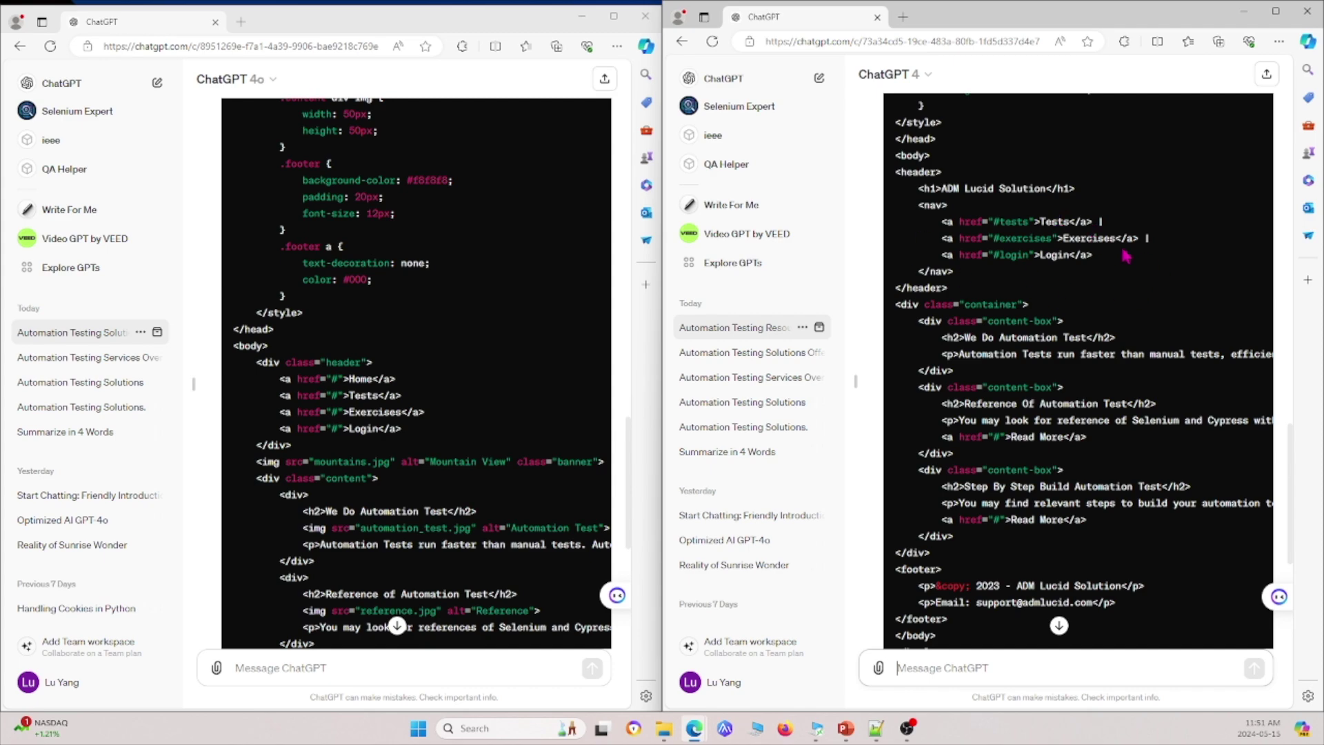
scroll(1126, 256, down, 4)
scroll(996, 304, up, 5)
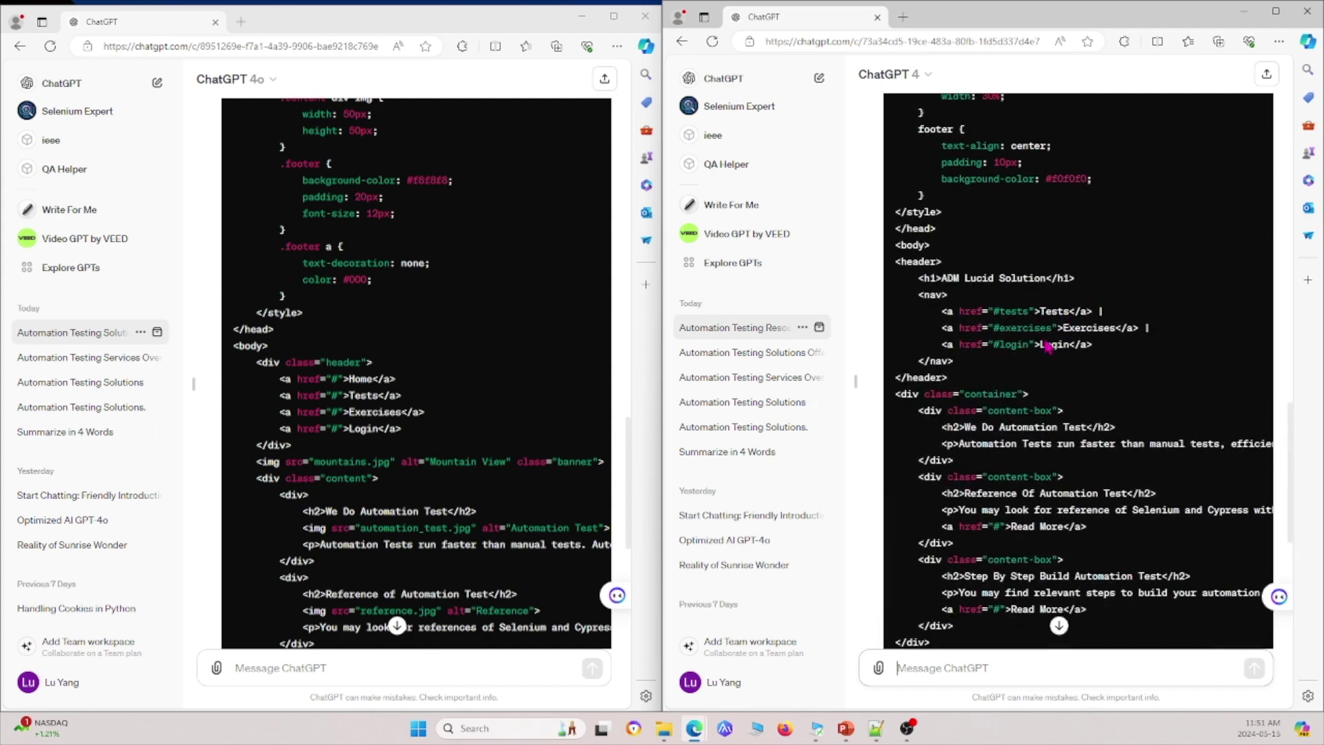
scroll(1047, 345, up, 15)
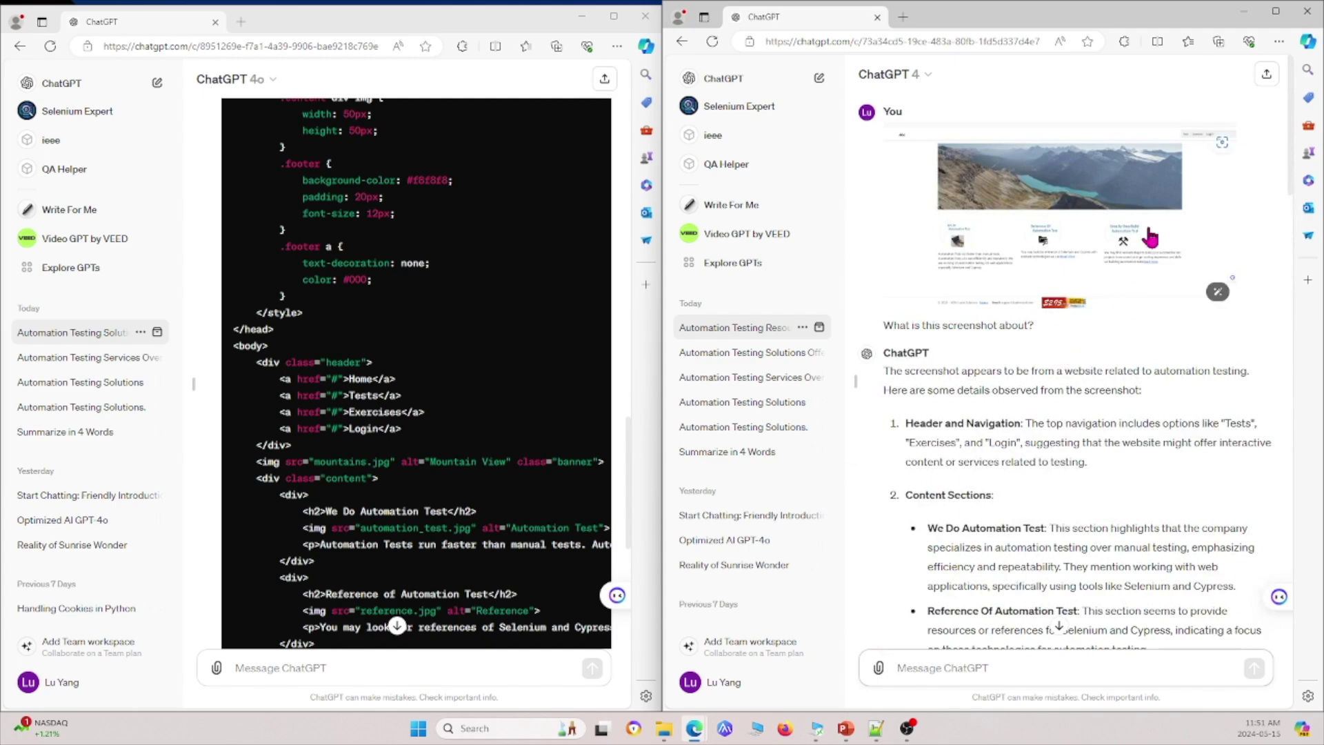
scroll(1059, 535, down, 12)
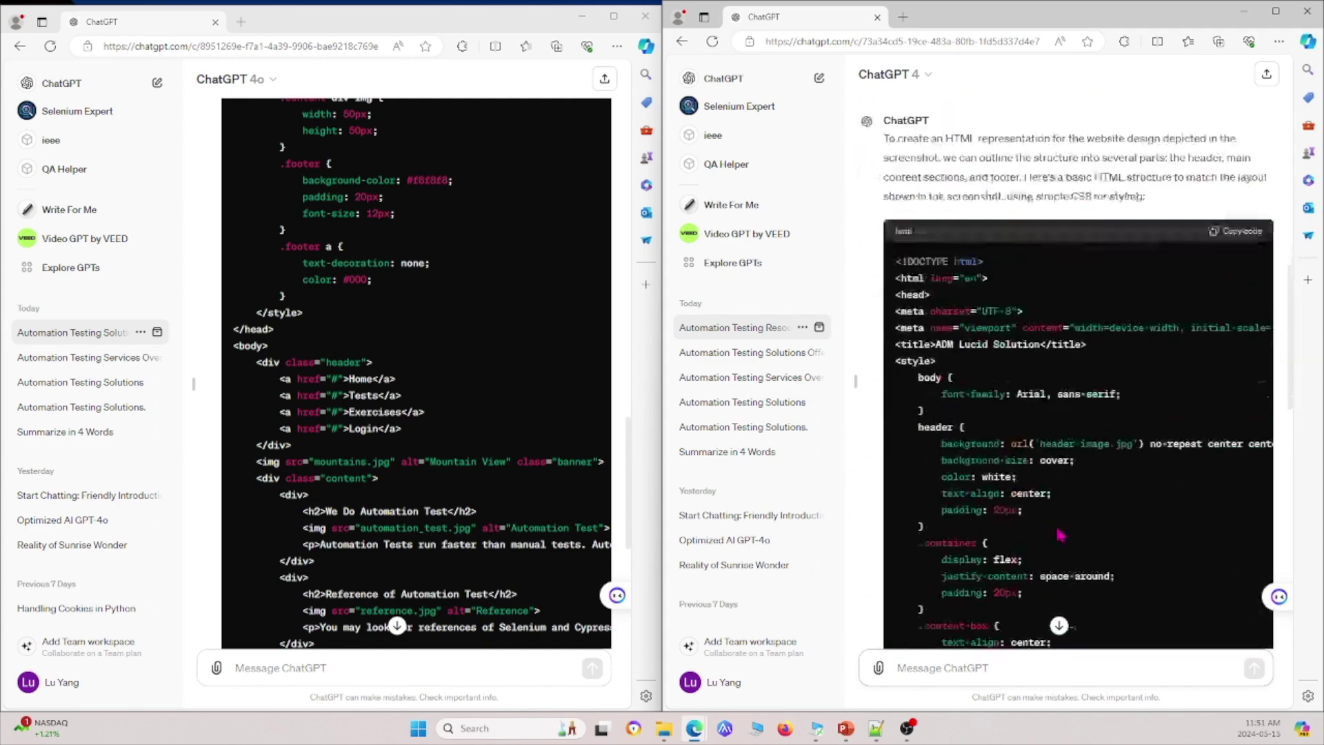
scroll(1060, 534, down, 5)
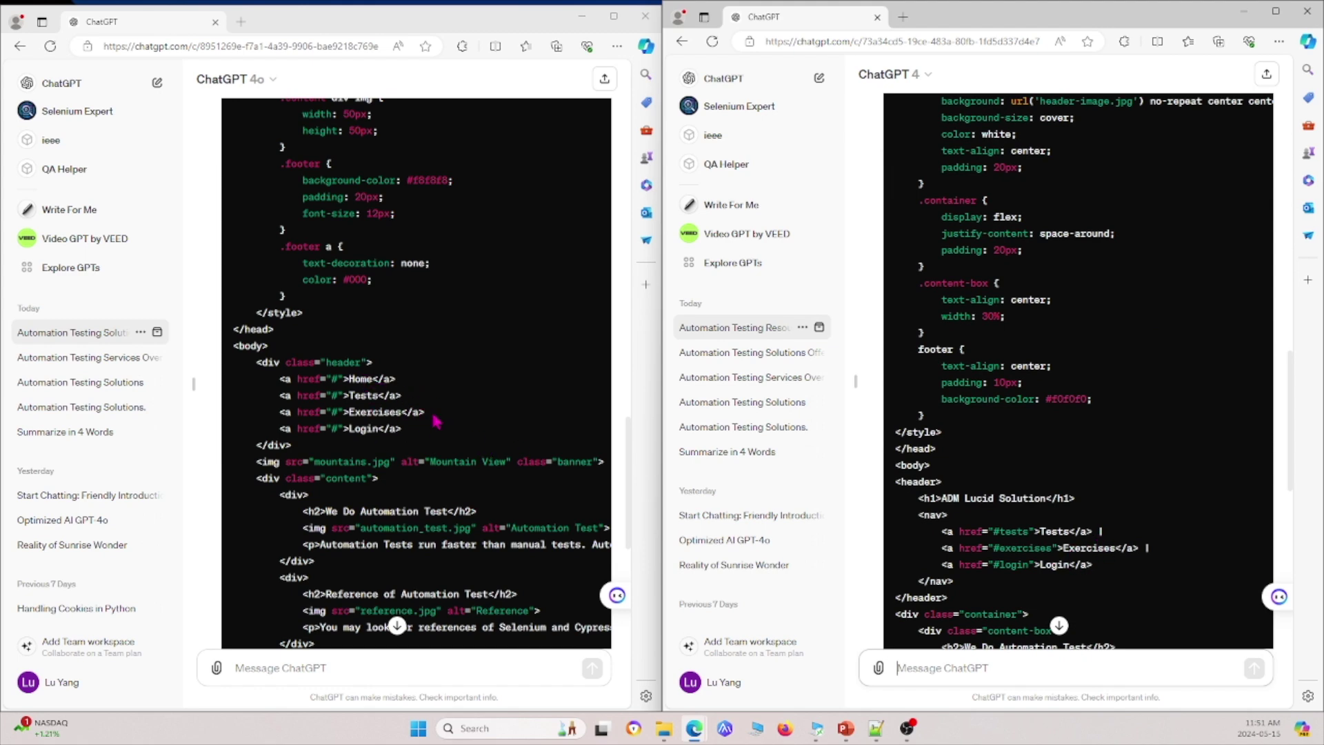
scroll(436, 420, up, 3)
scroll(1097, 517, up, 12)
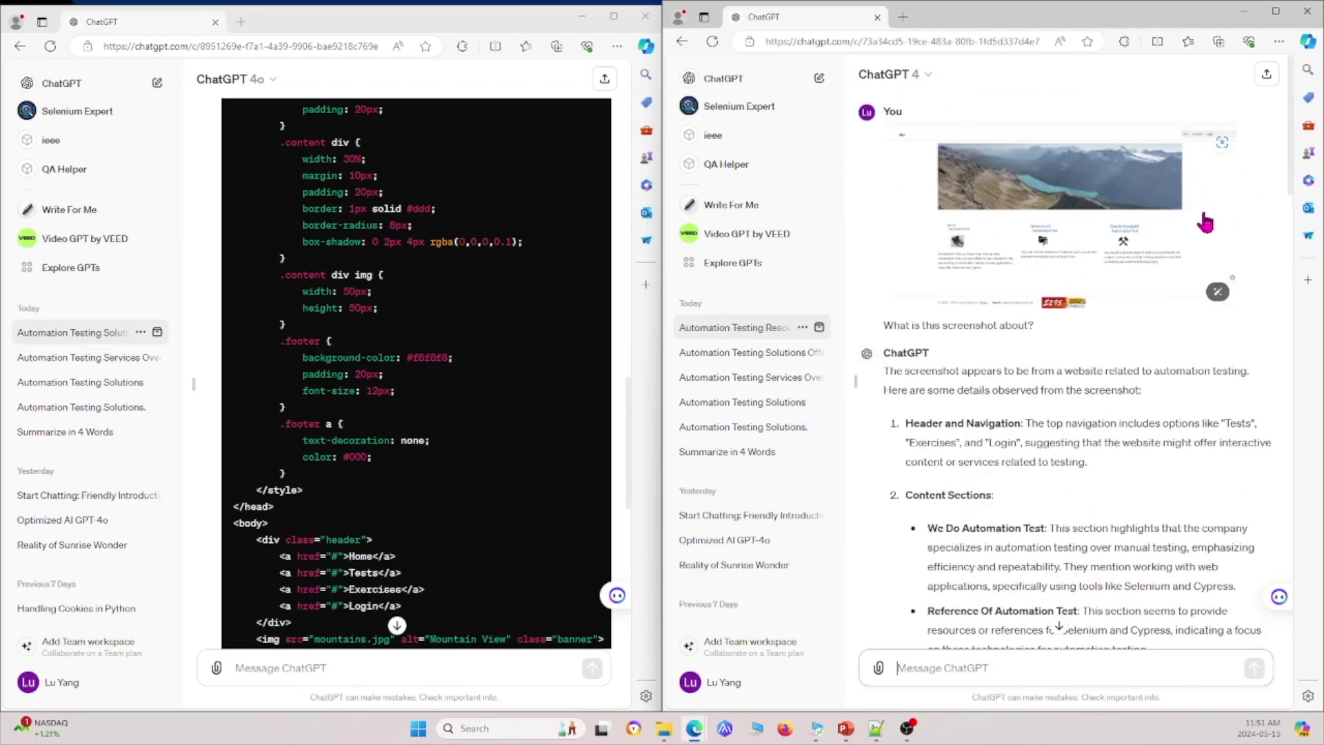
scroll(1206, 222, down, 10)
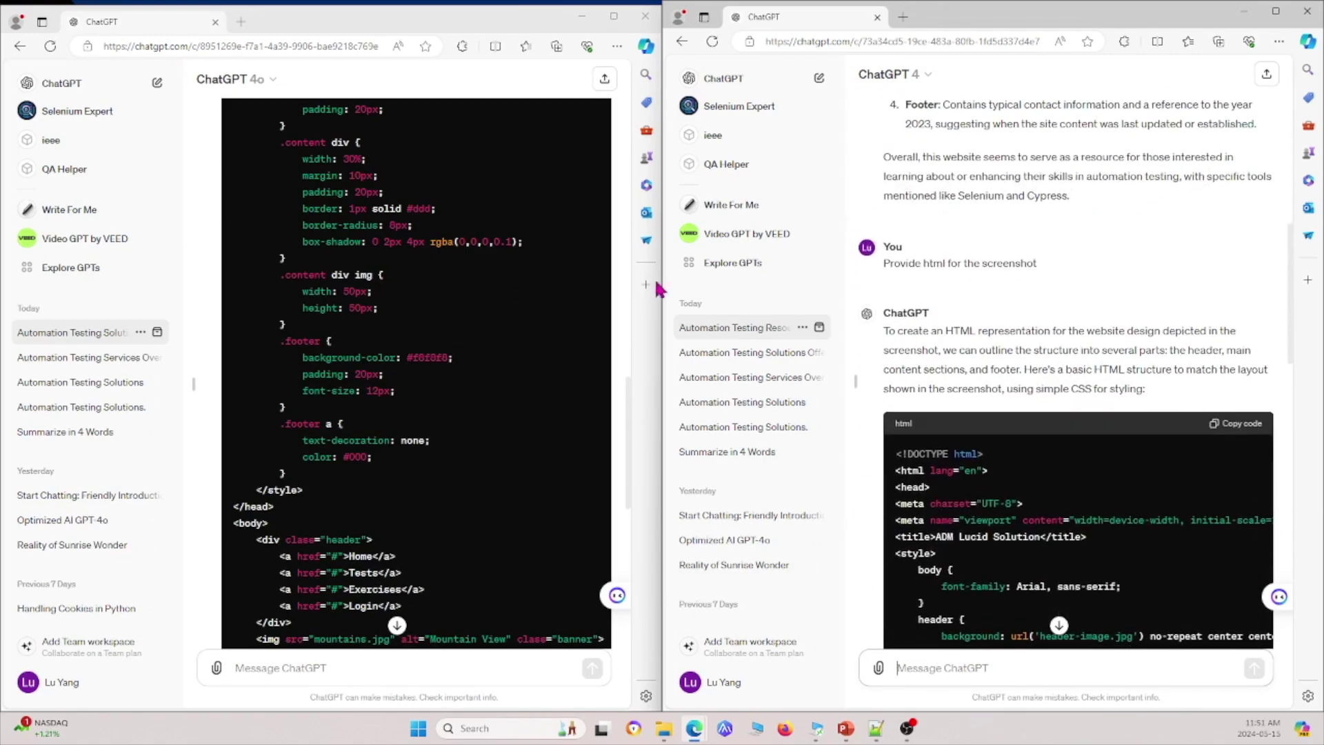
scroll(509, 323, down, 10)
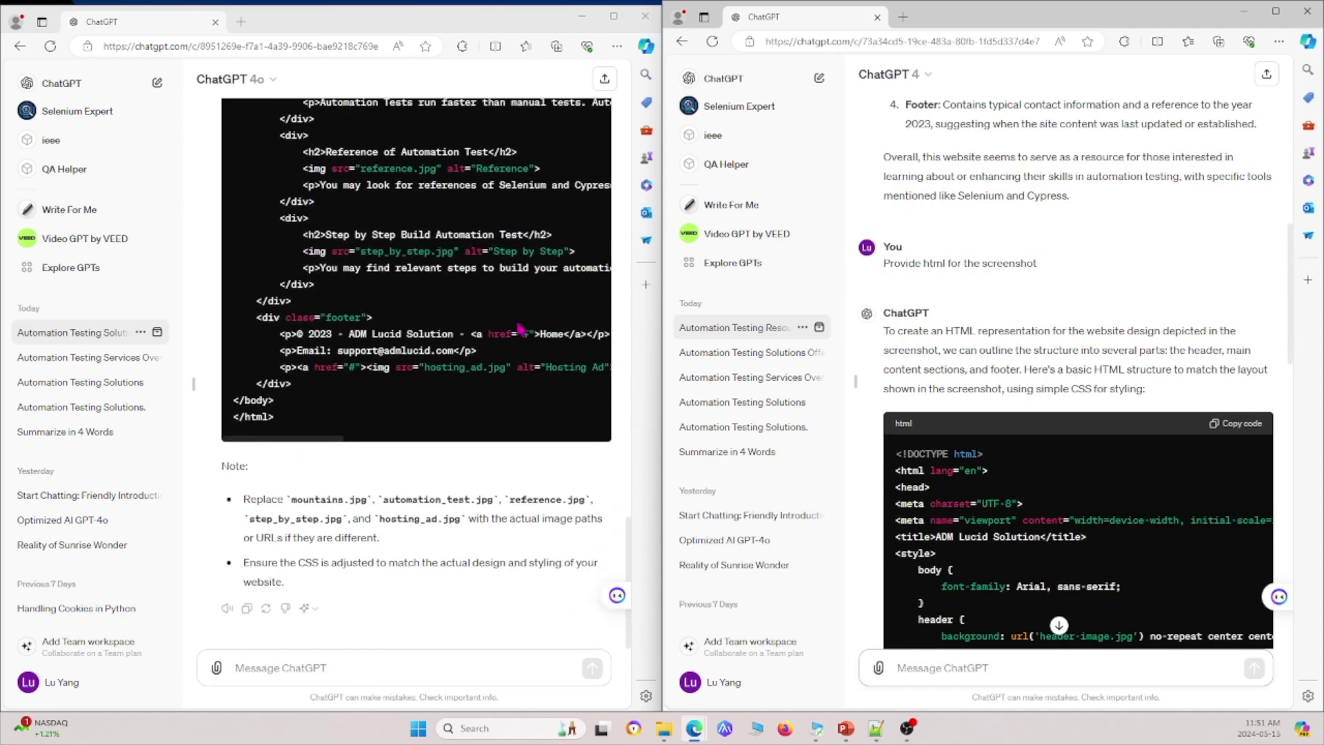
scroll(1099, 479, down, 15)
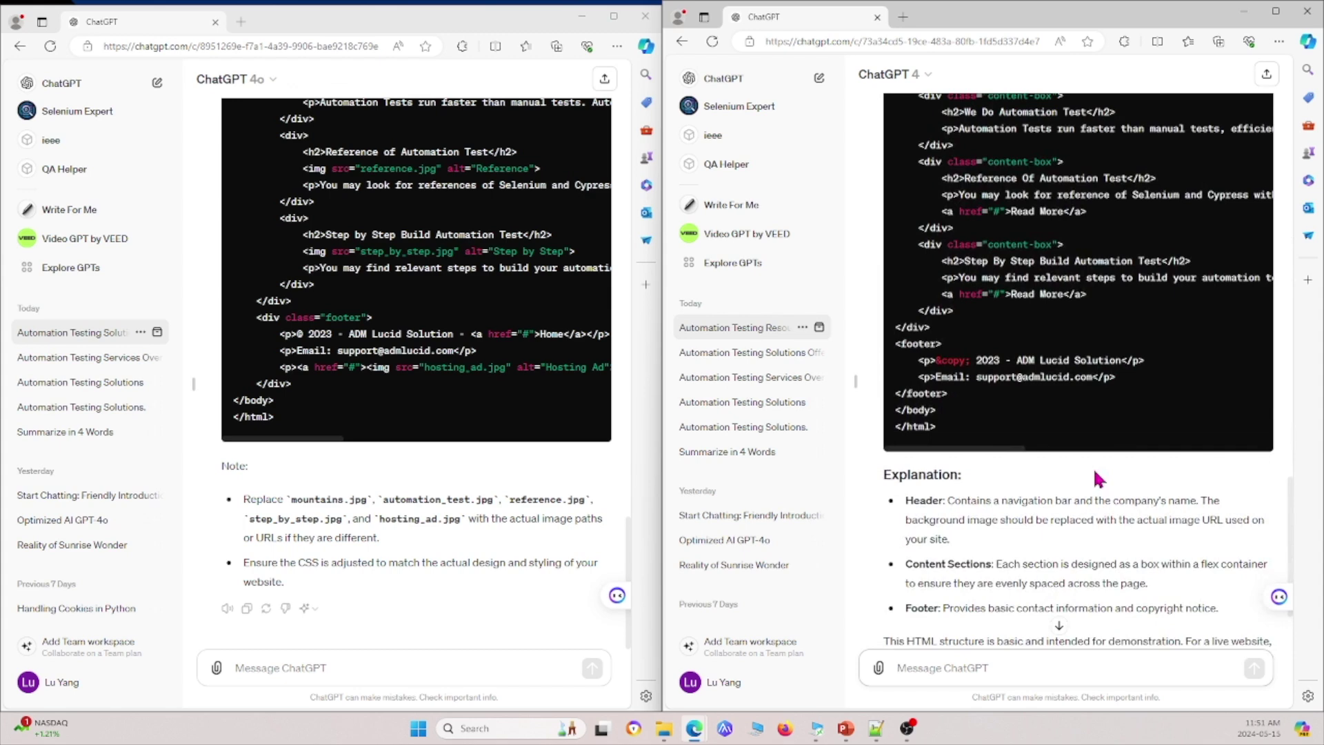
scroll(1096, 476, down, 2)
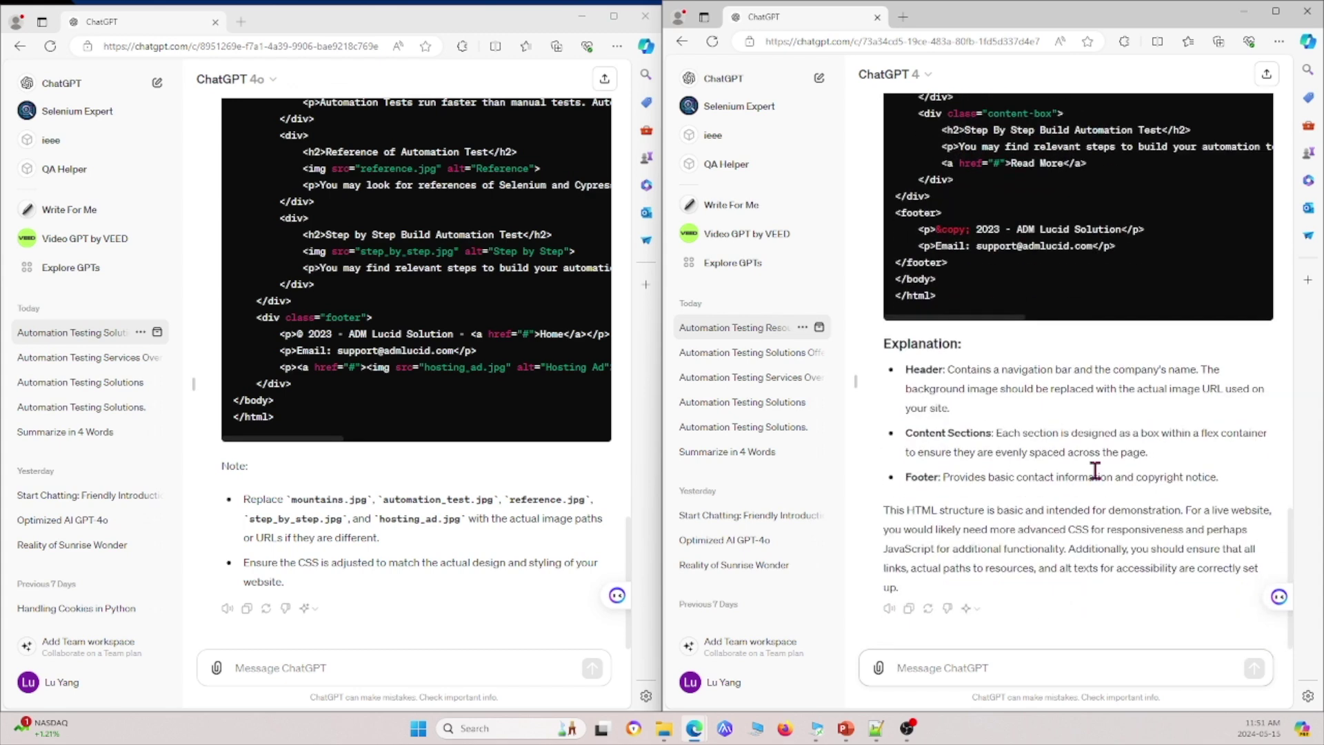
click(538, 665)
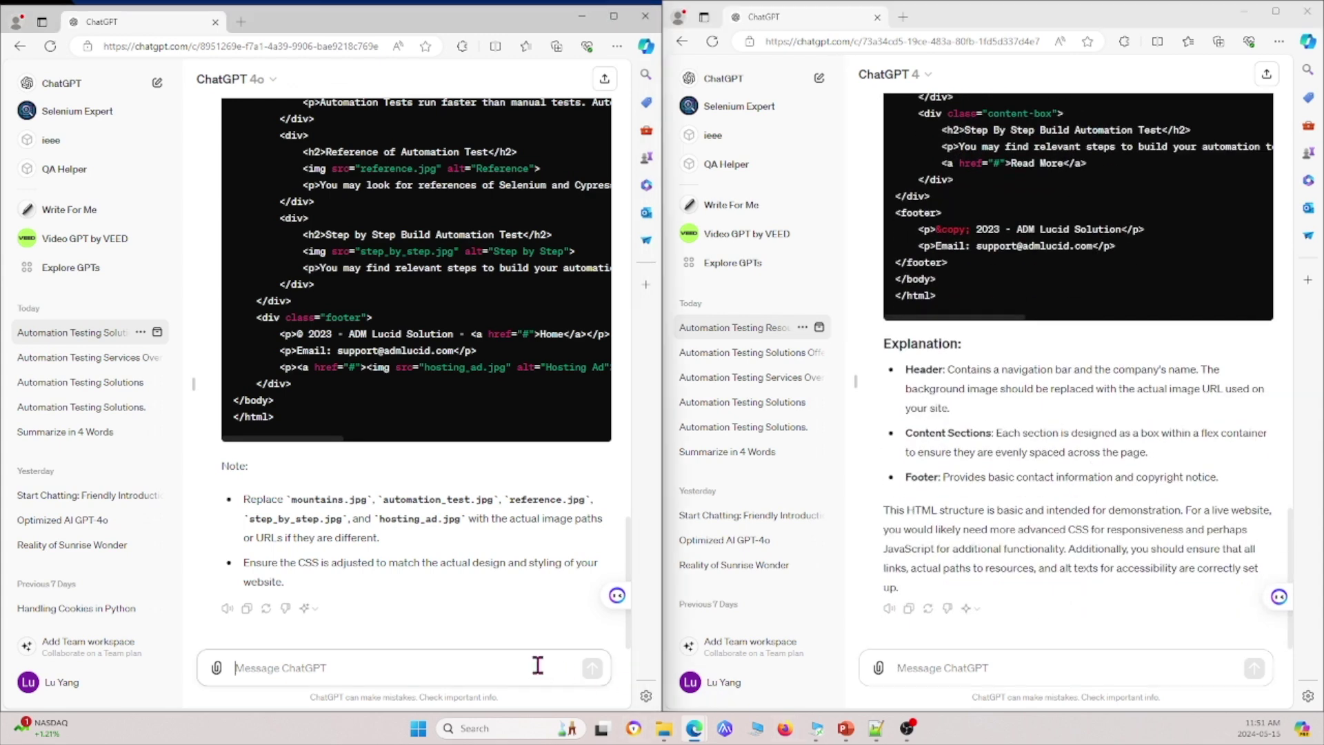
Attach OSD Automation Test Cases.xlsx in the GPT-4o chat and send it with an 'Analyse' request
click(216, 668)
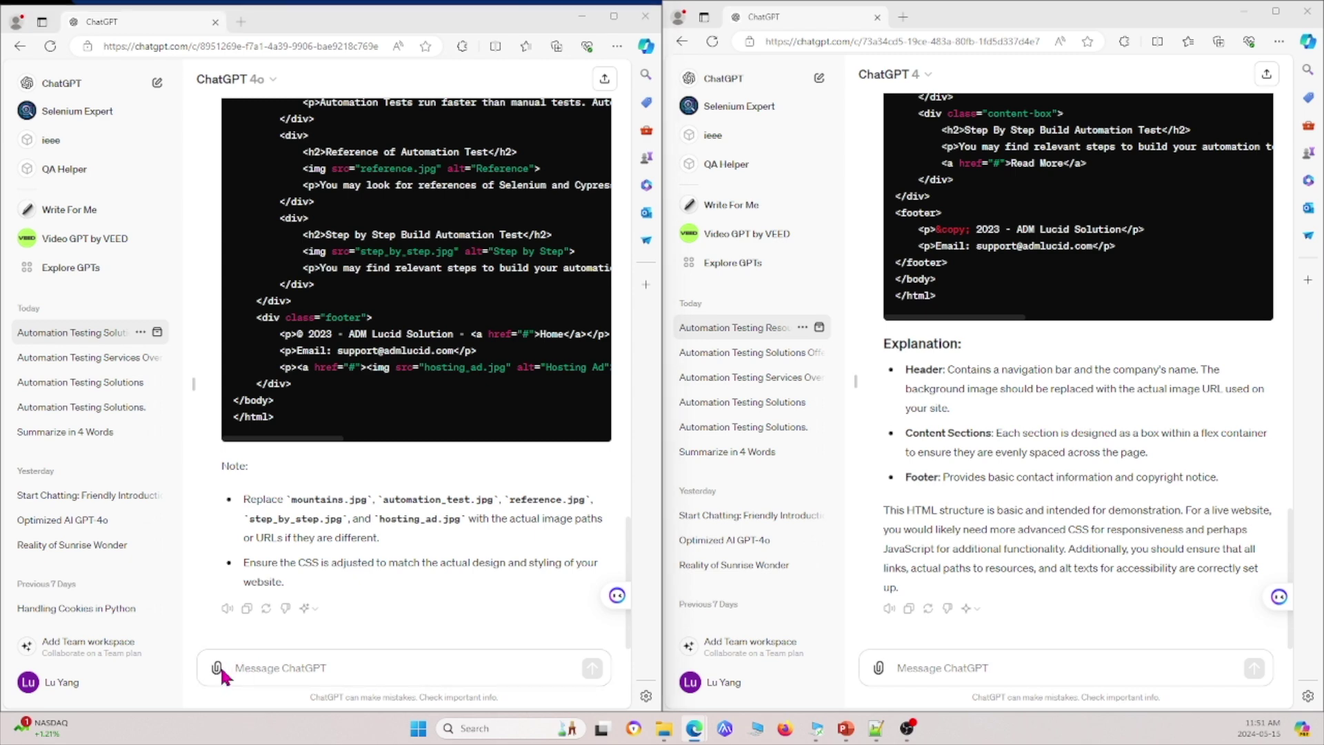
scroll(552, 203, down, 15)
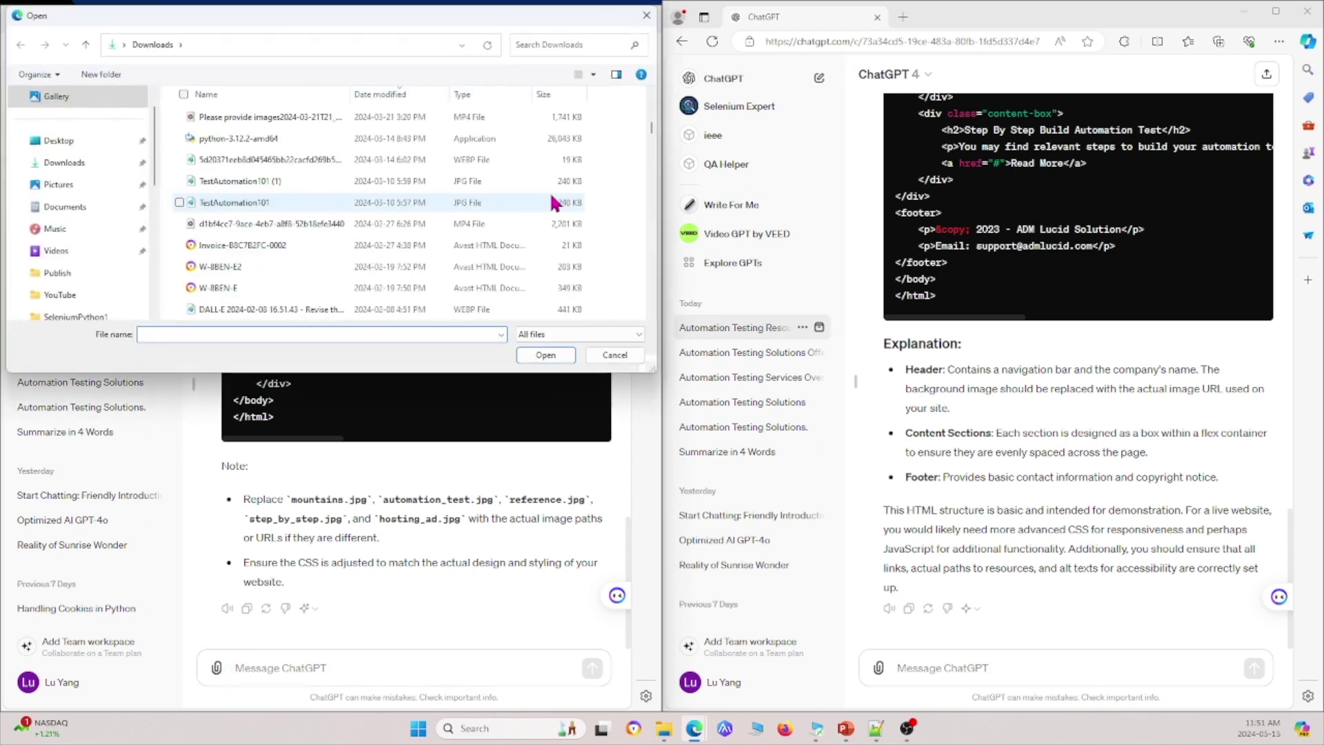
scroll(552, 203, down, 3)
scroll(530, 206, up, 3)
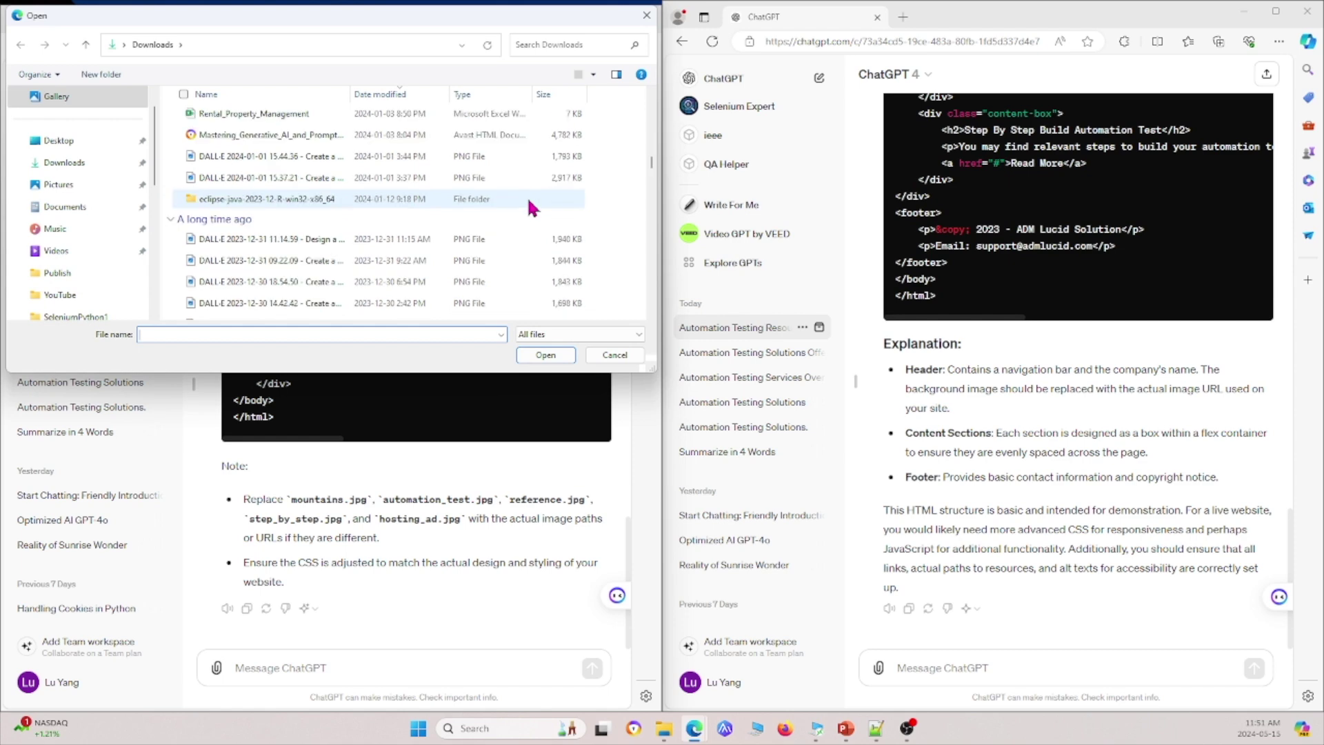
scroll(318, 236, up, 15)
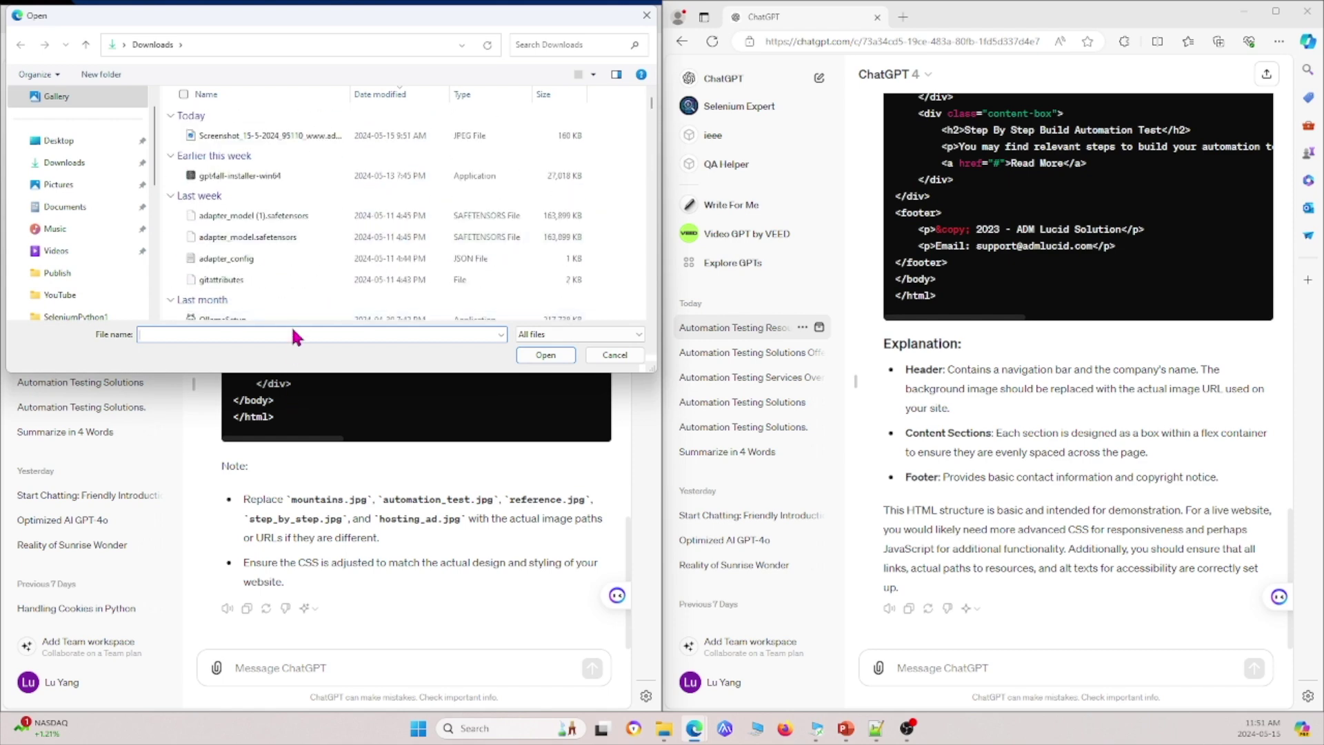
text(O)
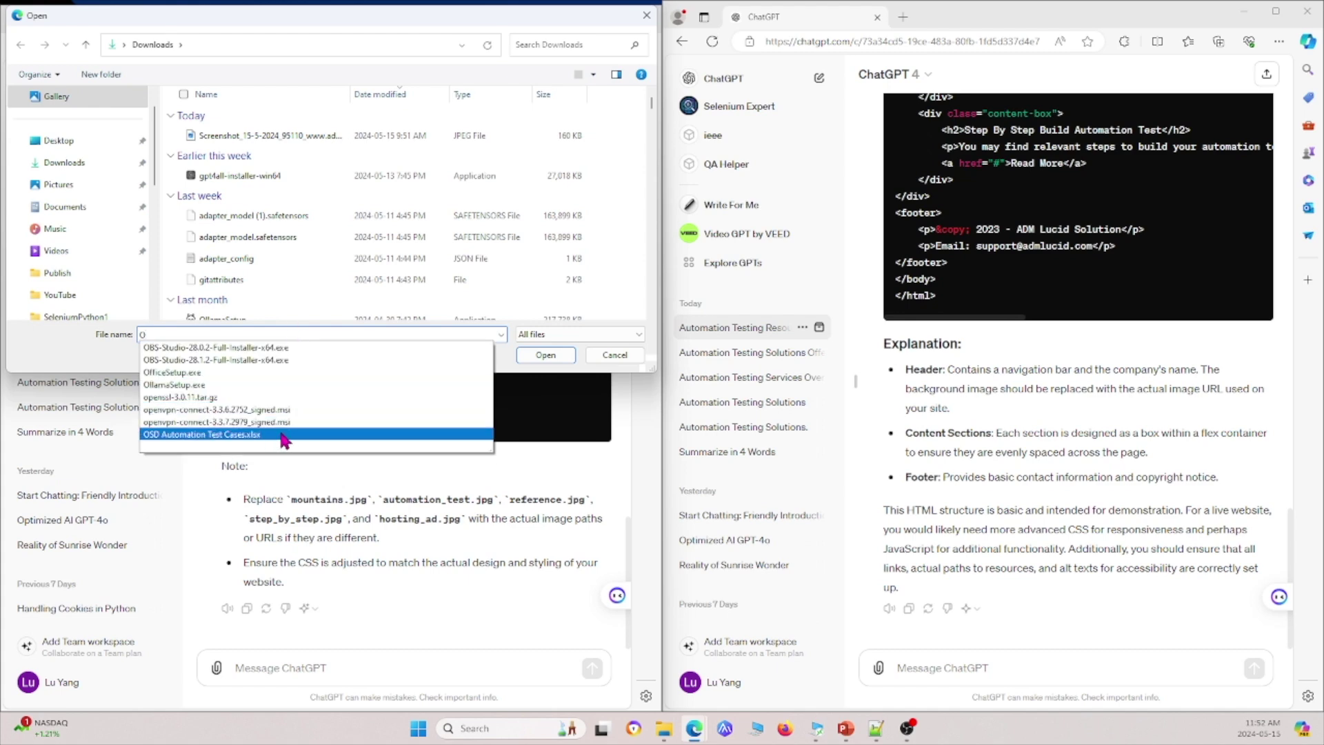
click(282, 435)
click(546, 354)
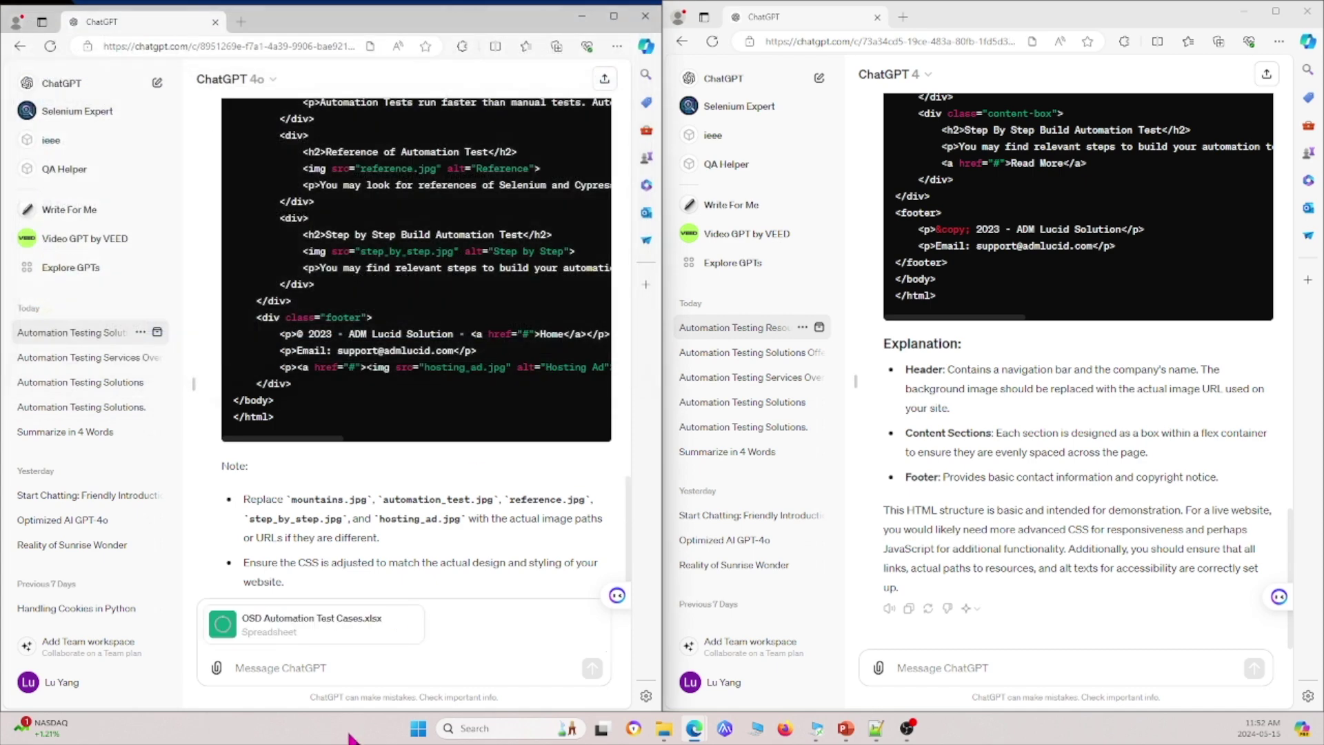
text(Analys)
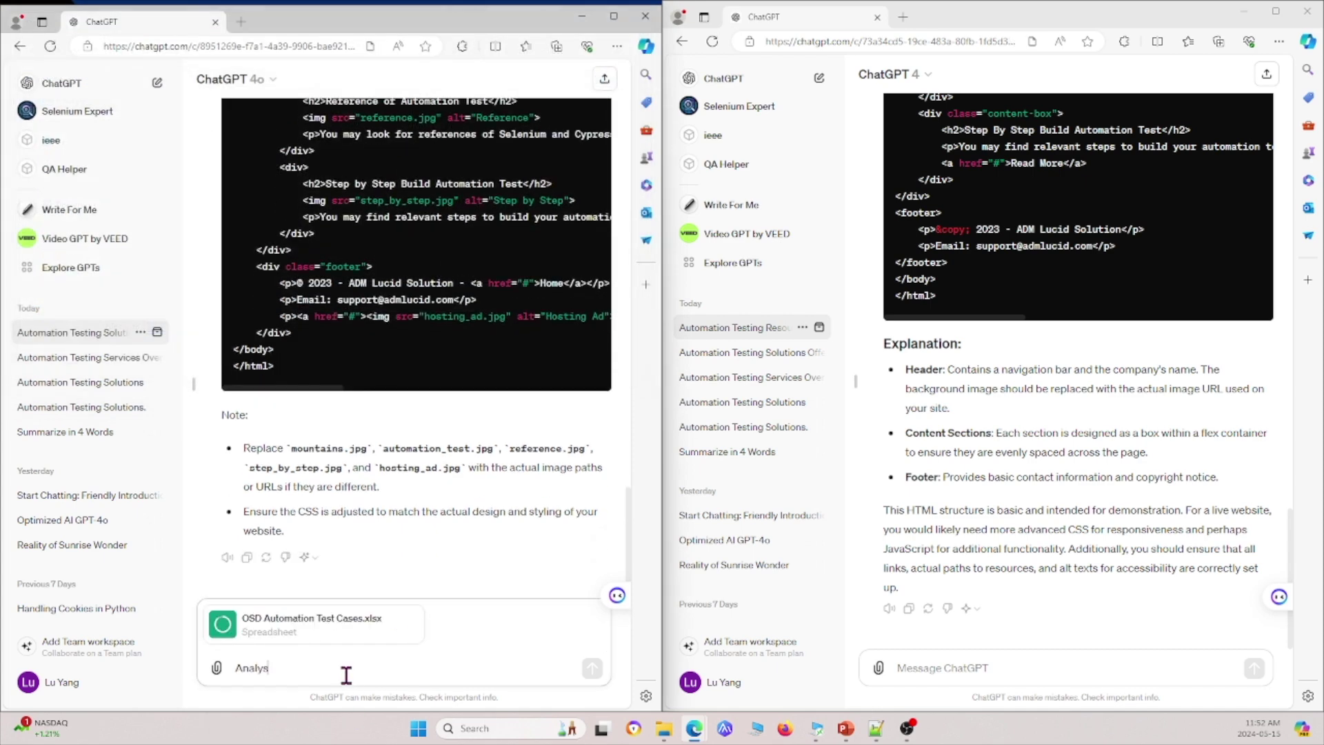
text(e data)
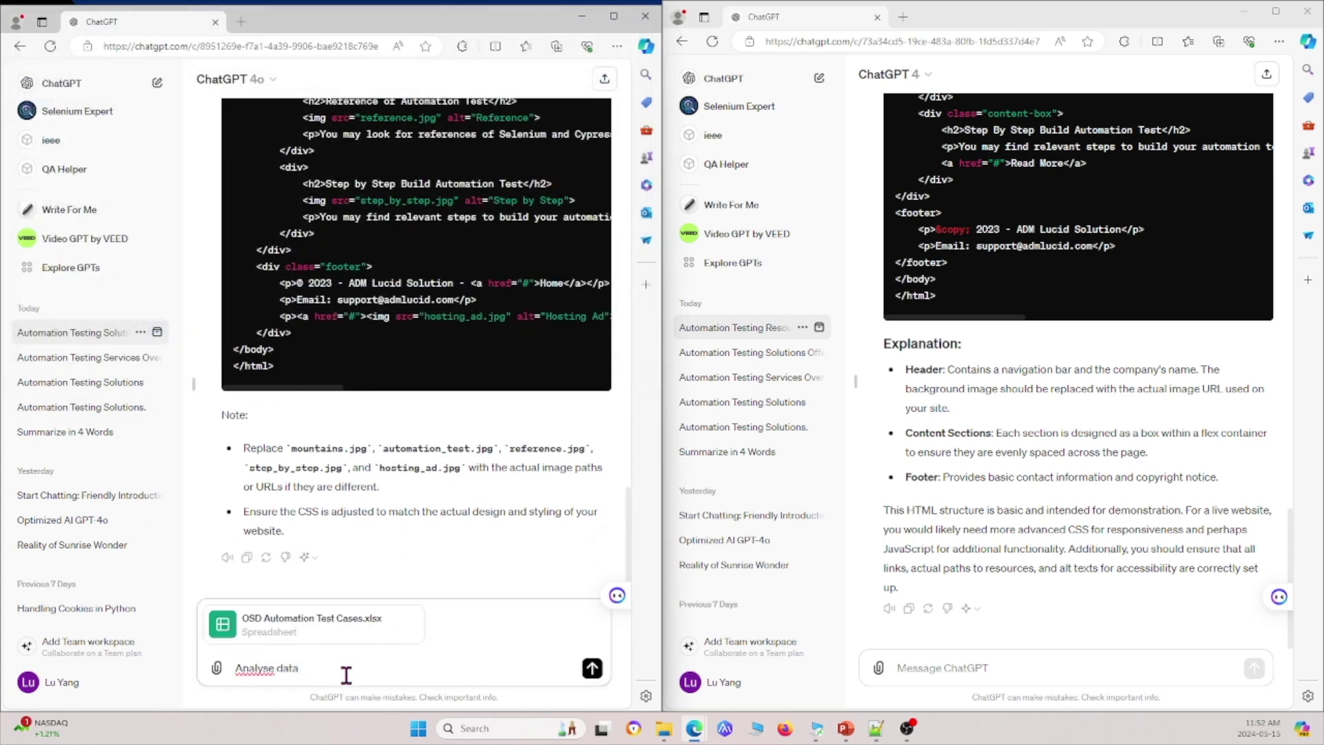
key(Return)
click(917, 667)
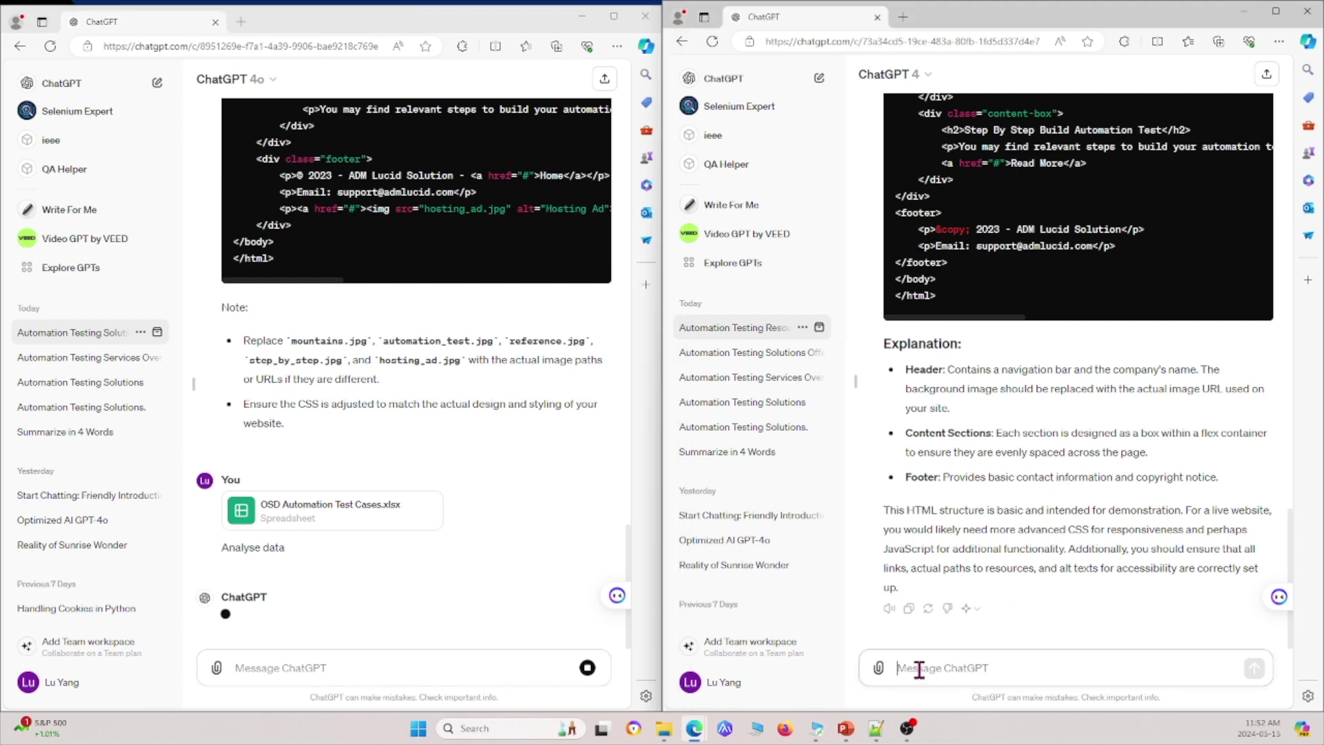
Attach OSD Automation Test Cases.xlsx in the GPT-4 chat and send it with 'Analyse data'
click(878, 668)
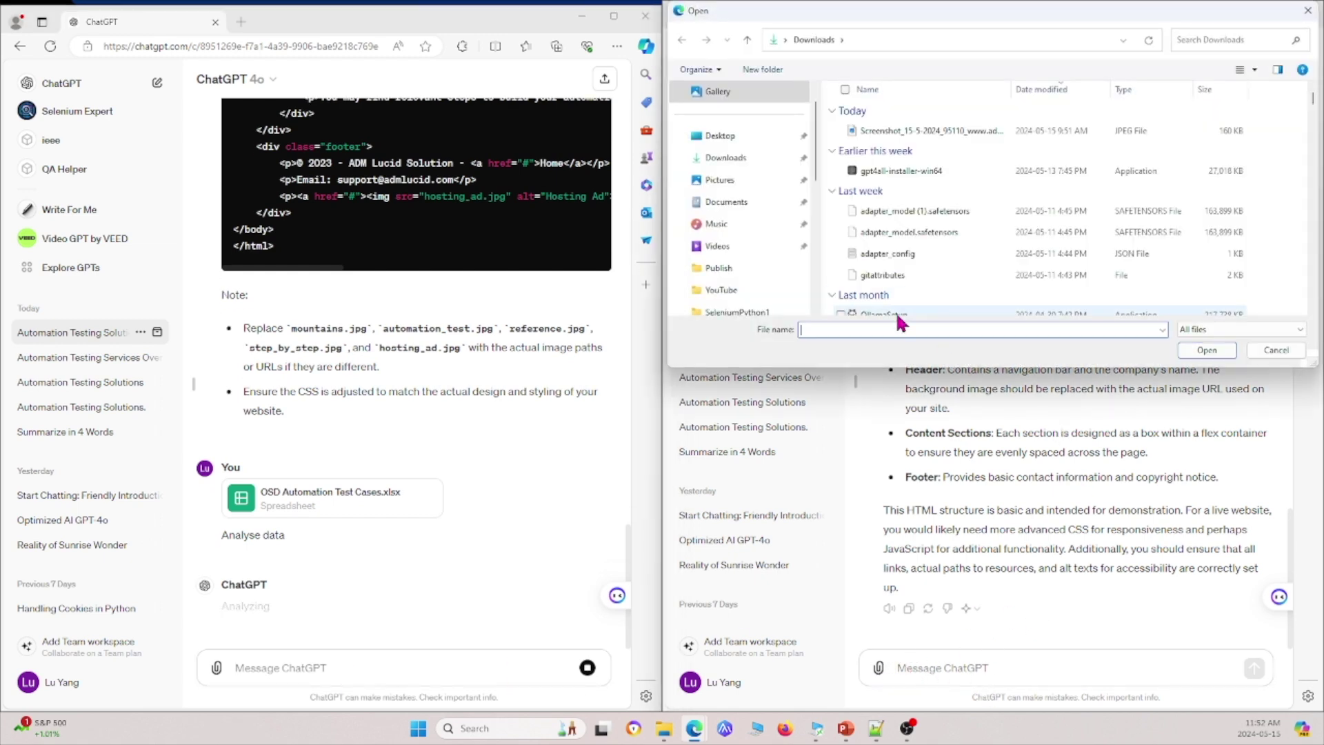
text(OSD)
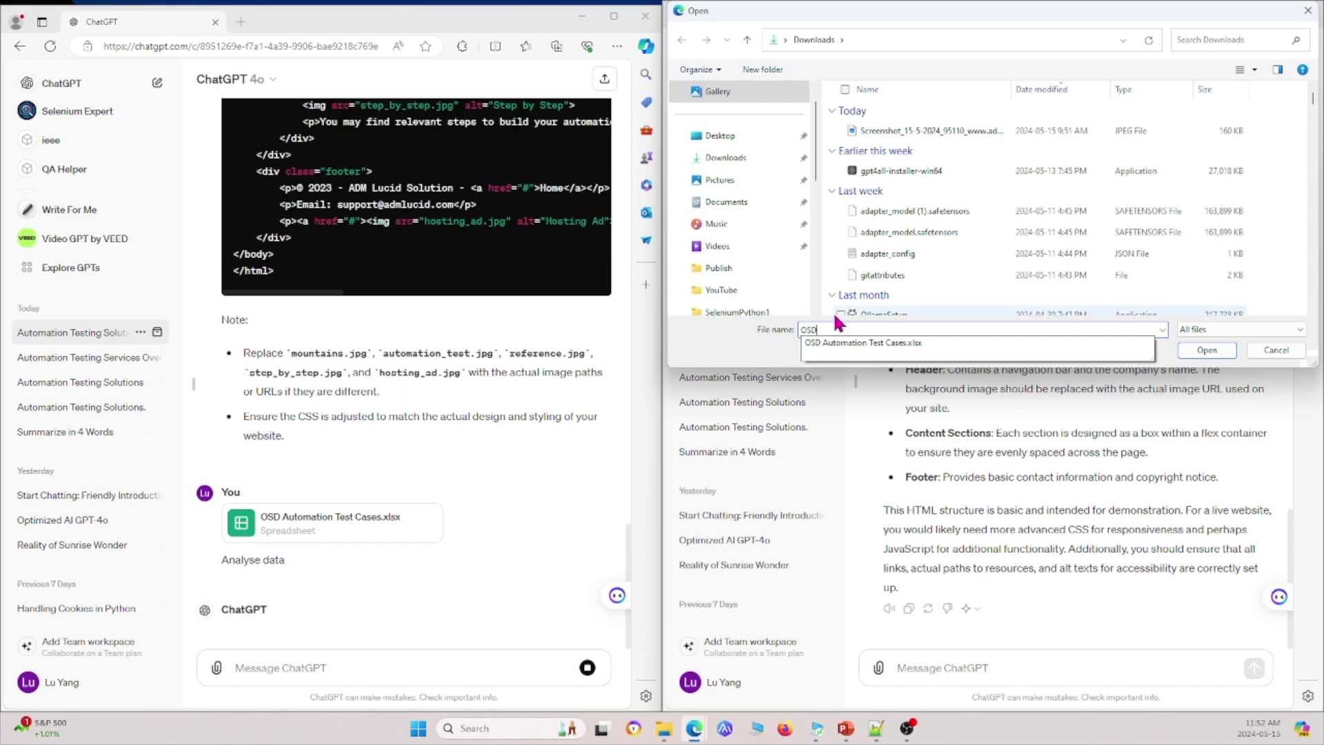
click(1207, 349)
click(1207, 350)
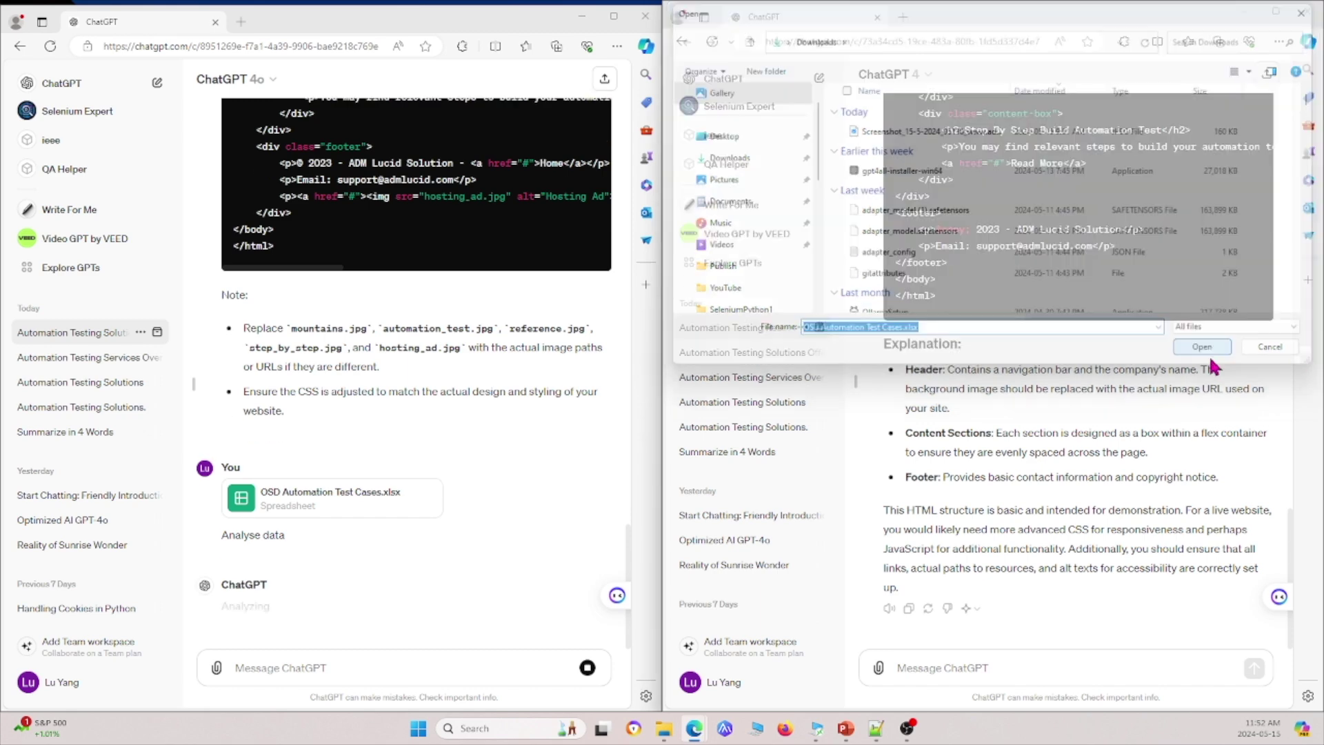
text(Analyse data)
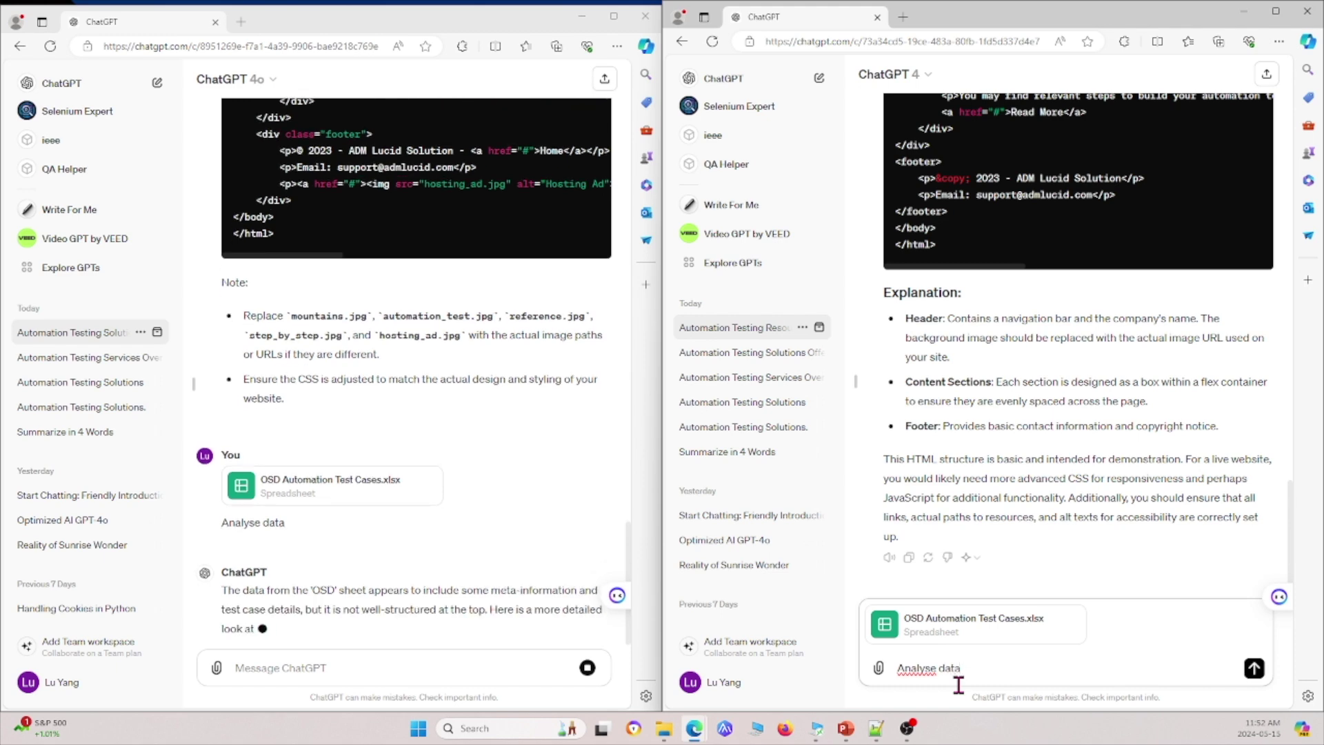
key(Return)
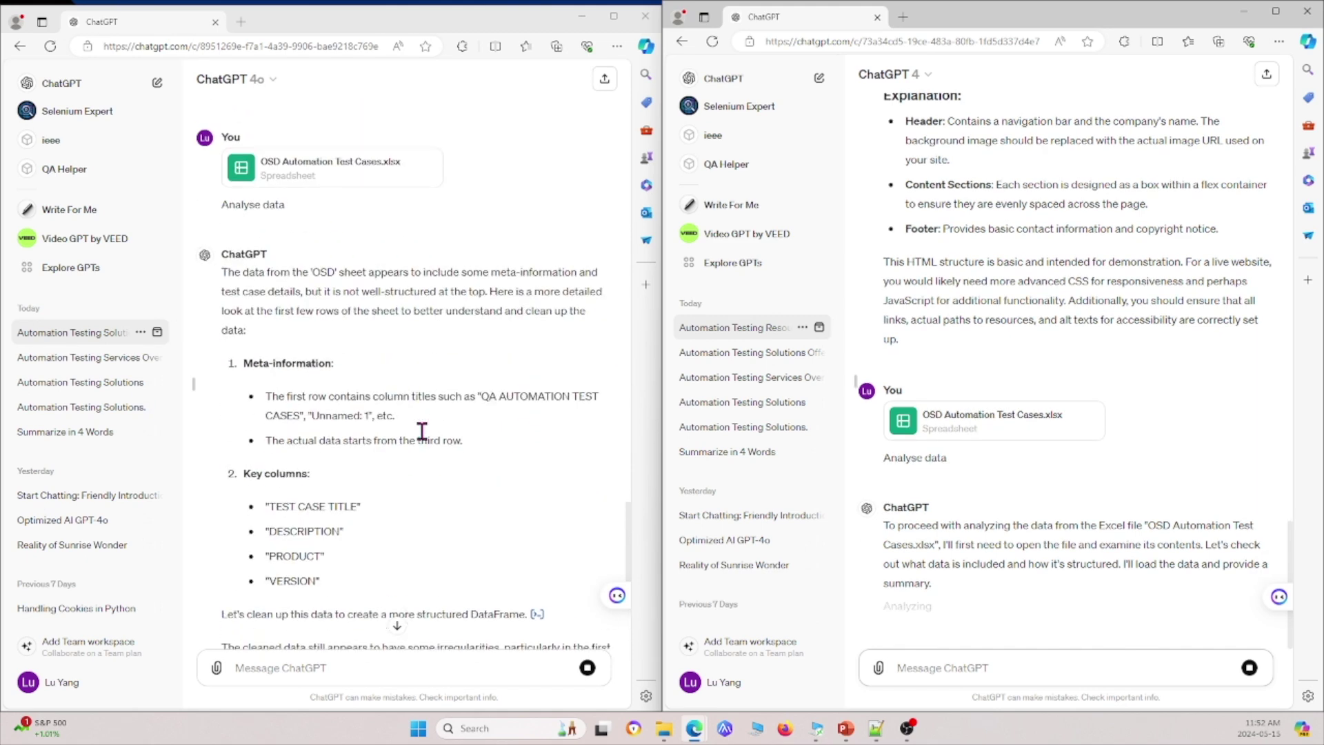
scroll(419, 428, up, 4)
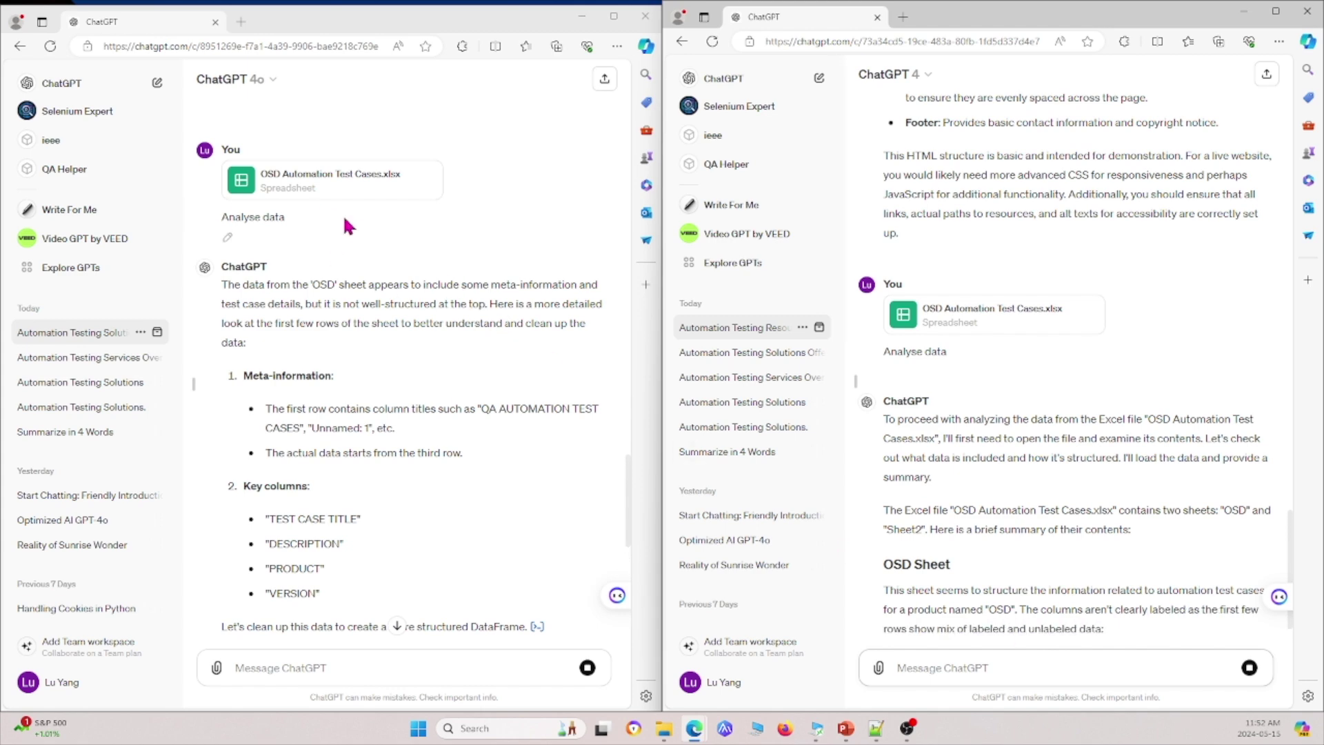
scroll(314, 417, down, 4)
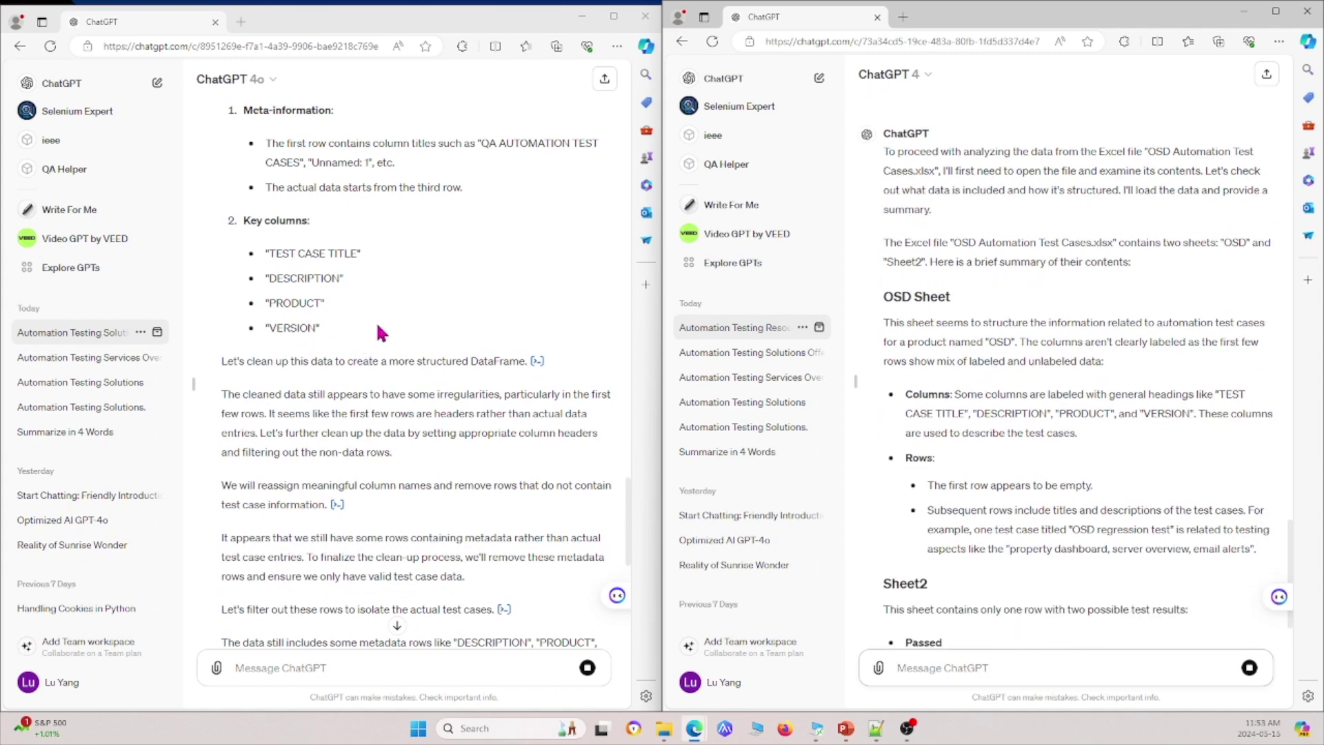
scroll(483, 303, up, 1)
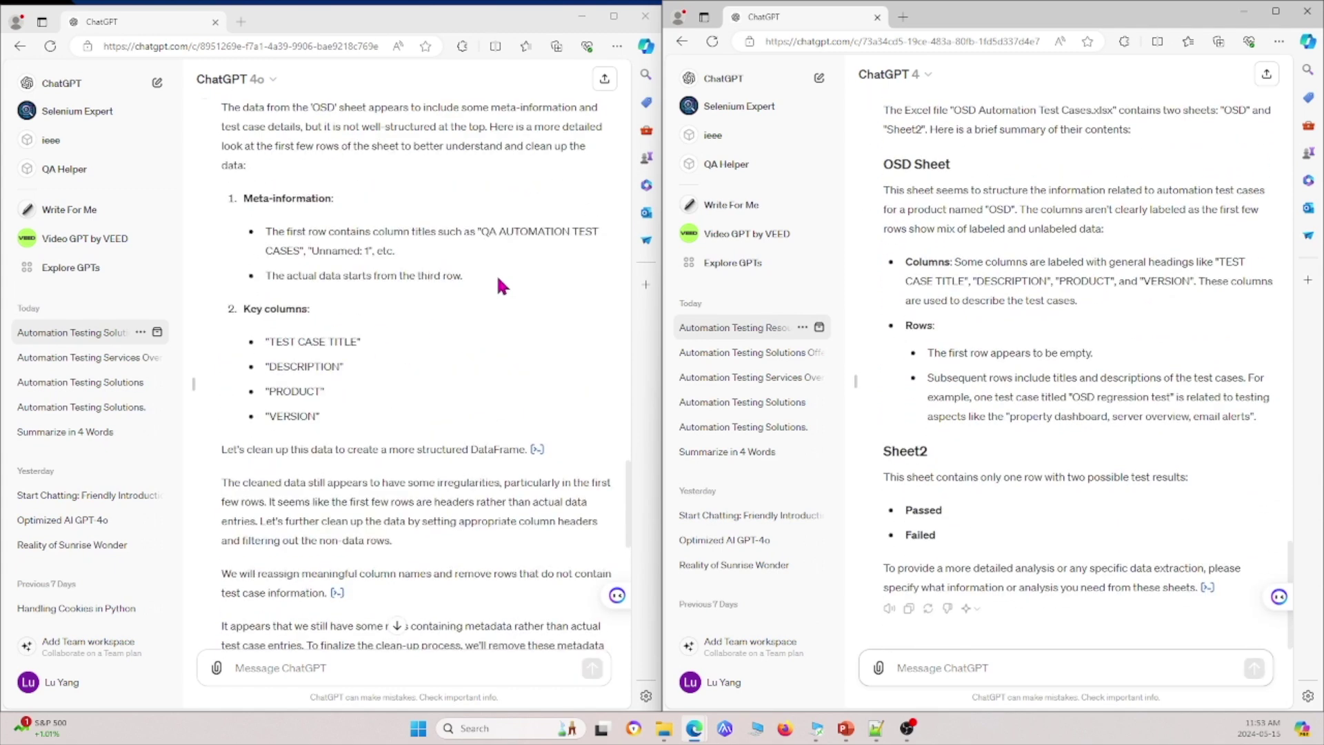
scroll(449, 314, down, 1)
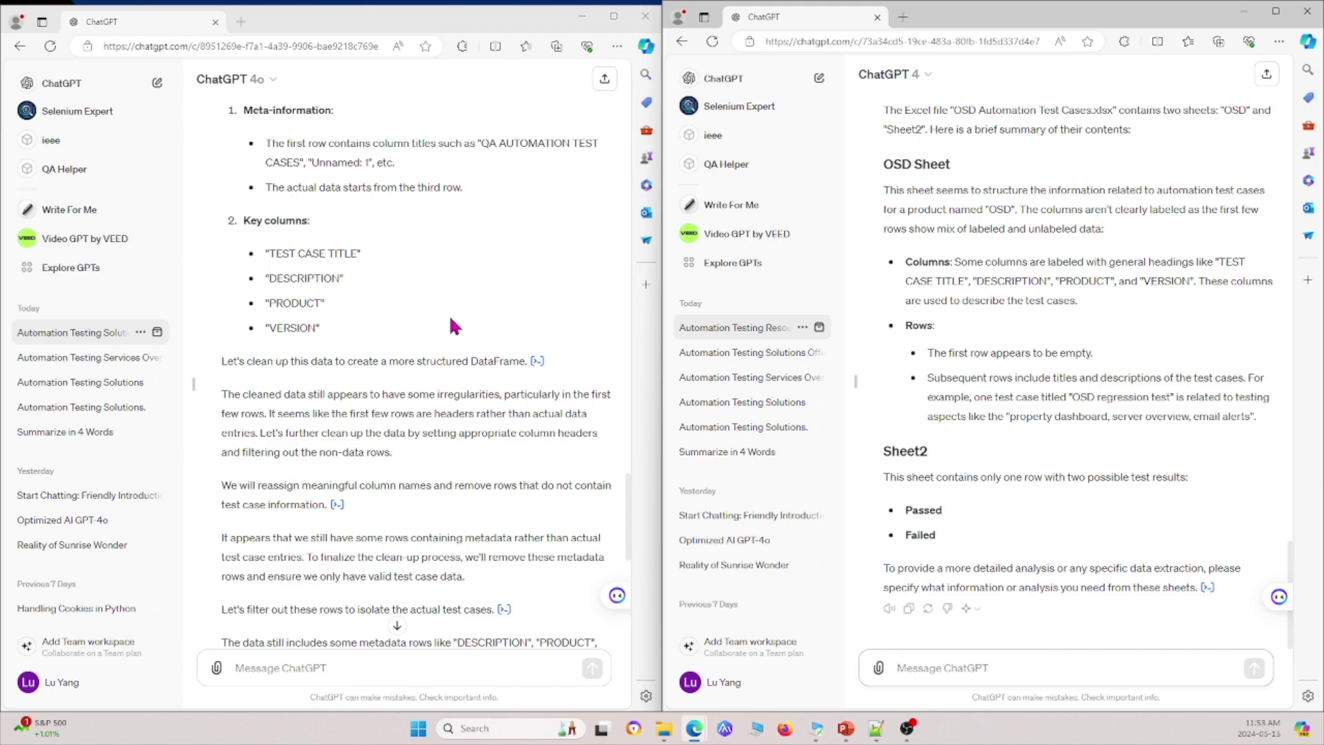
scroll(452, 324, down, 7)
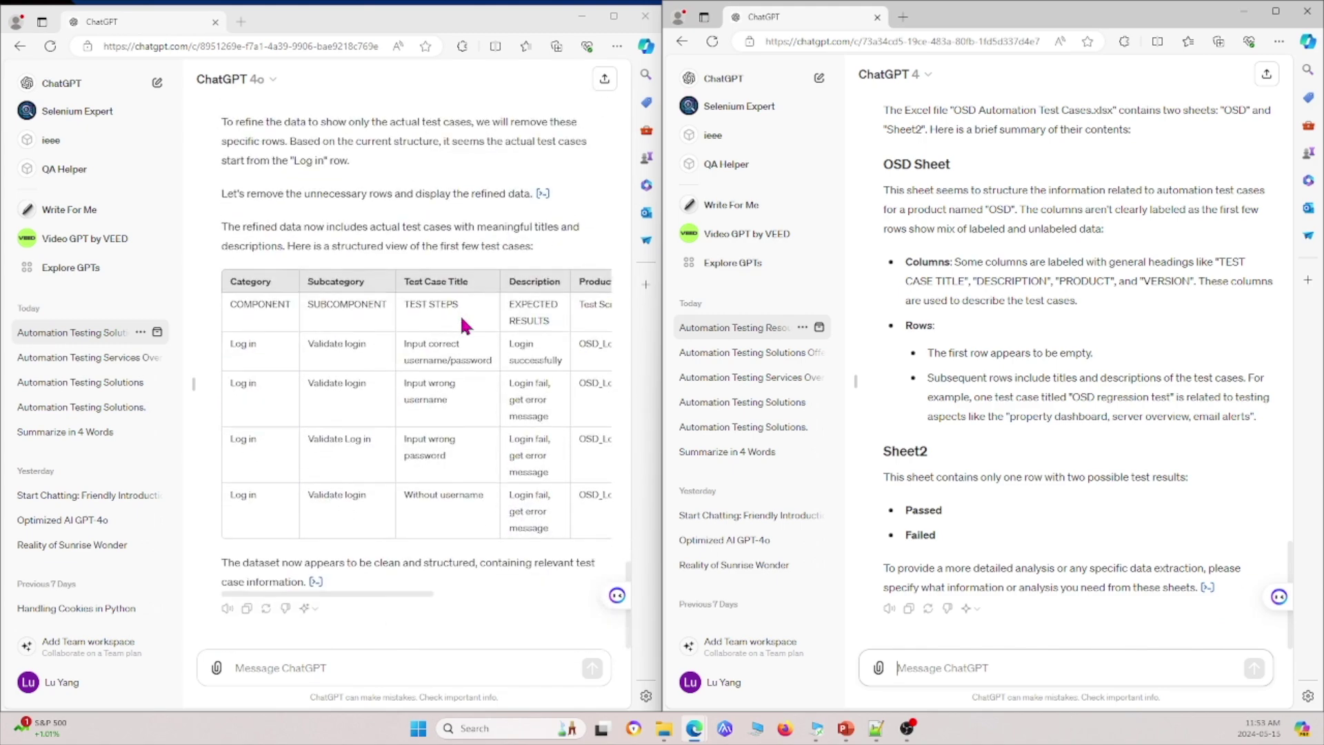
scroll(371, 132, up, 4)
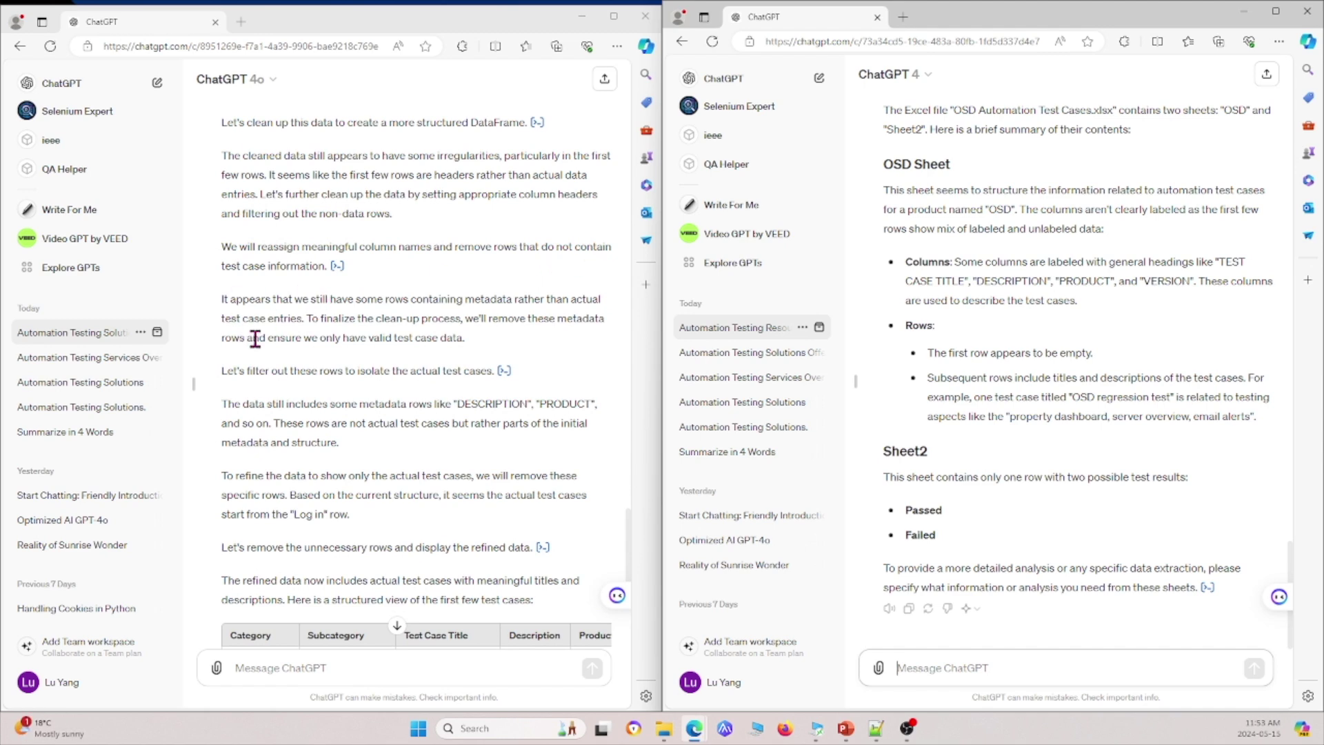
scroll(476, 417, down, 2)
scroll(476, 418, down, 2)
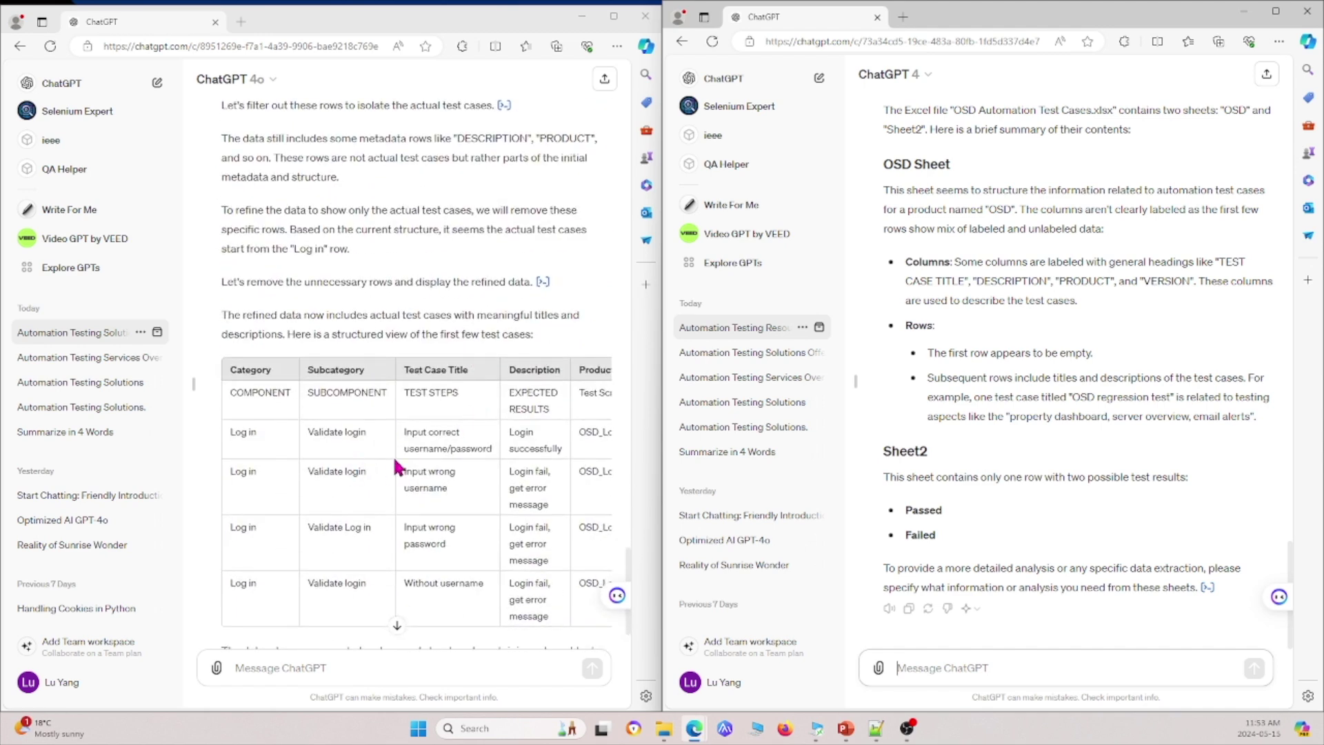
scroll(486, 348, down, 1)
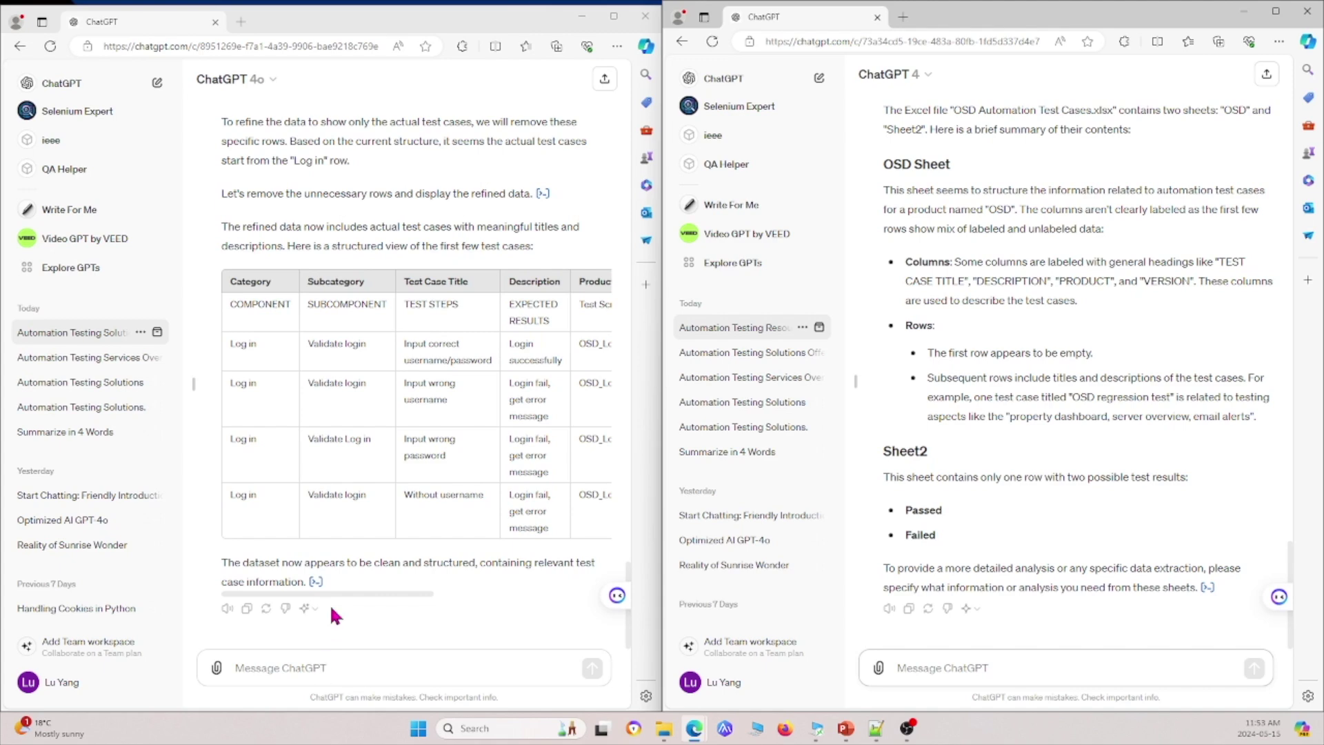
drag(337, 592, 538, 158)
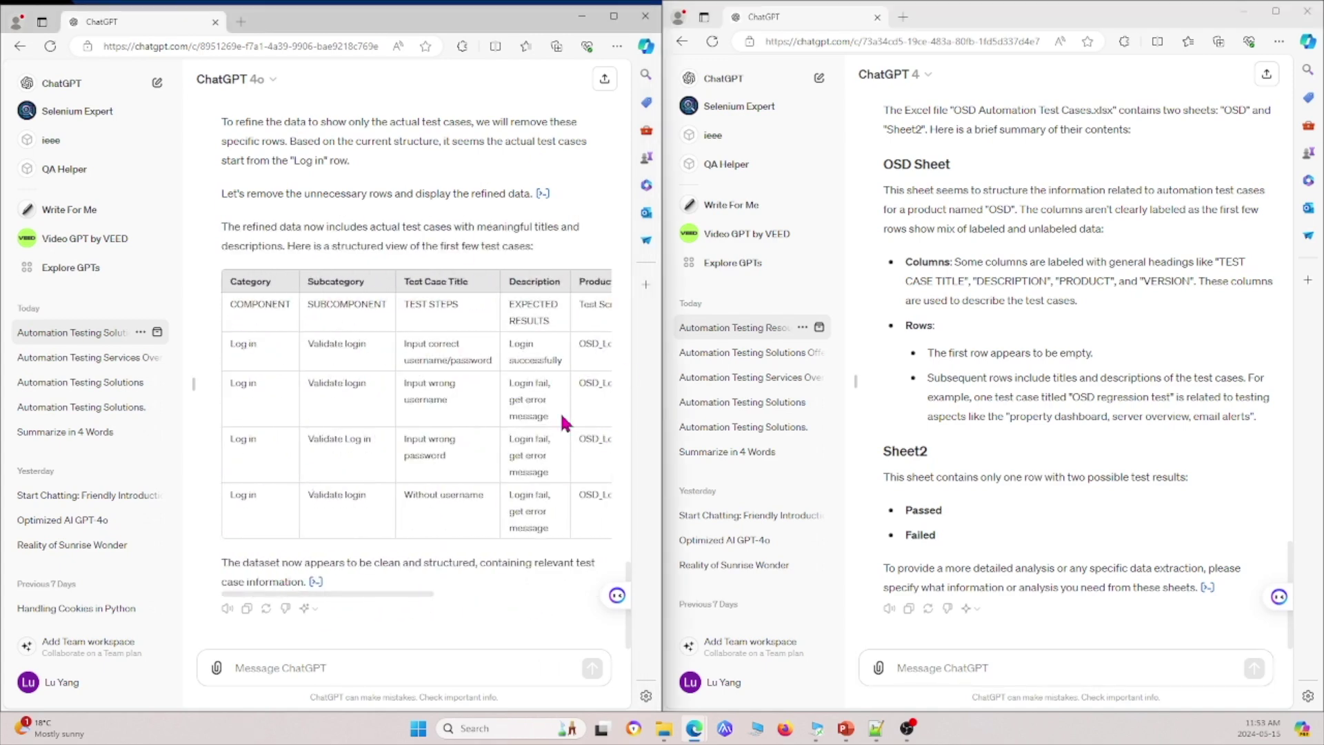
scroll(1102, 416, up, 8)
scroll(1103, 416, down, 4)
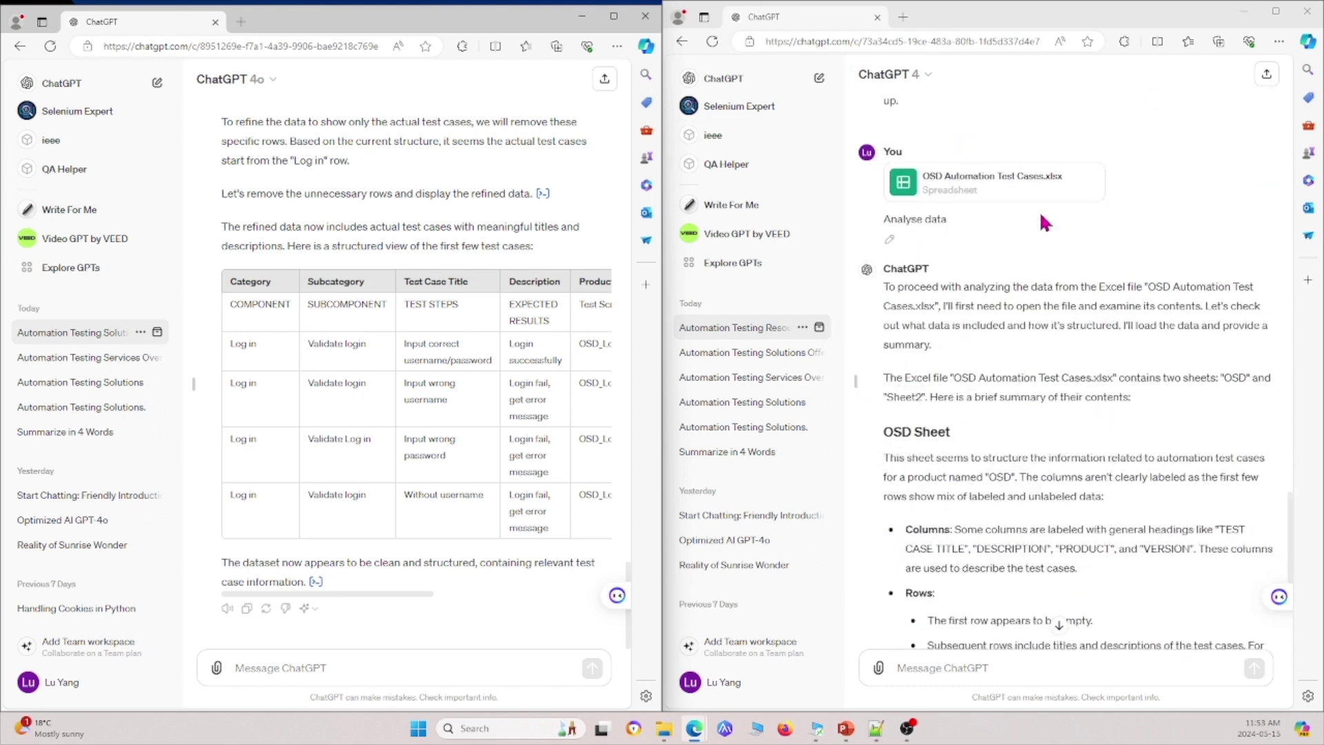
scroll(1034, 386, down, 4)
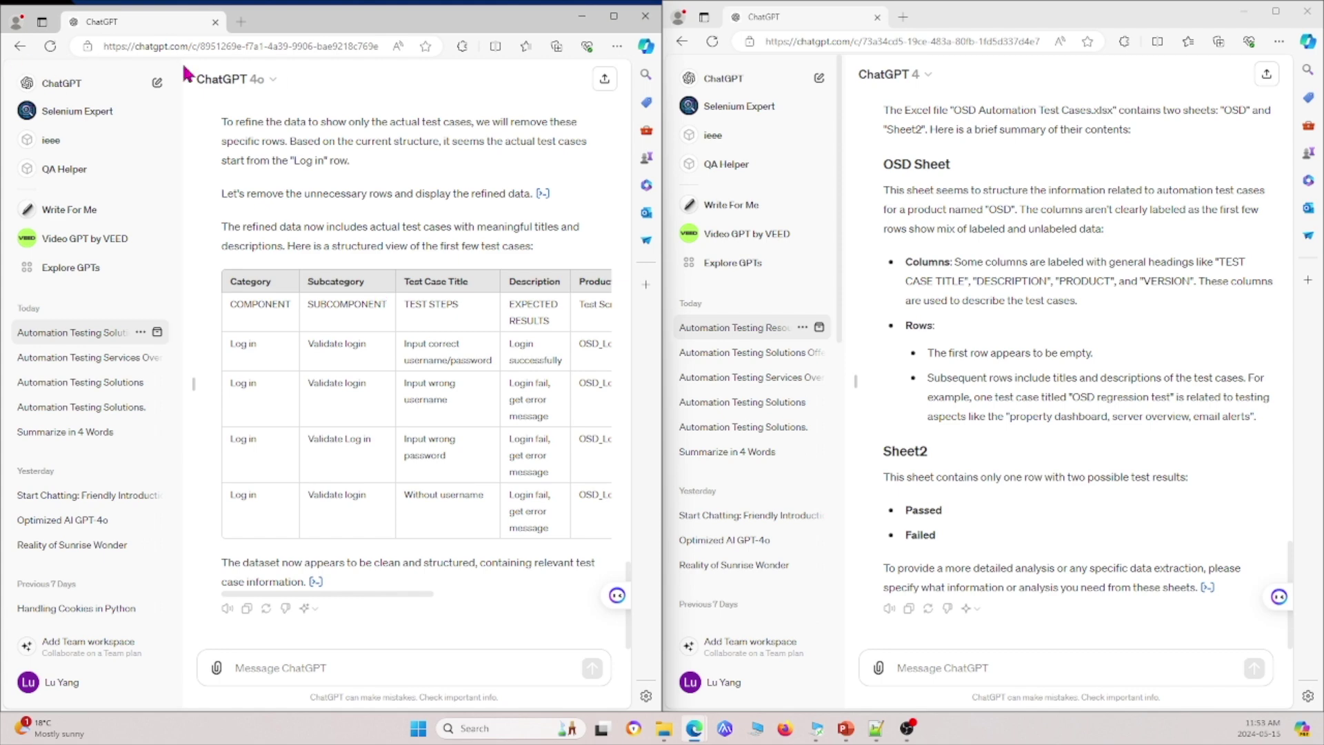
scroll(420, 303, down, 15)
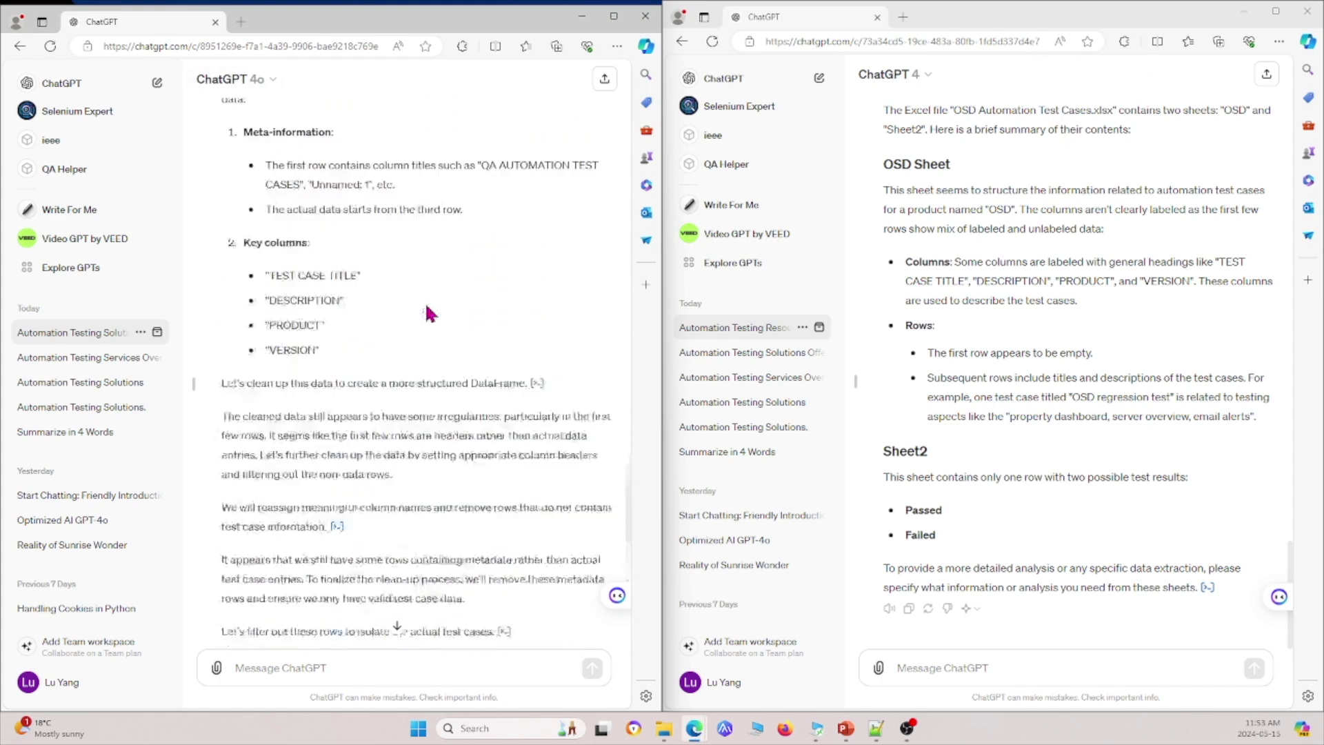
scroll(1124, 369, up, 10)
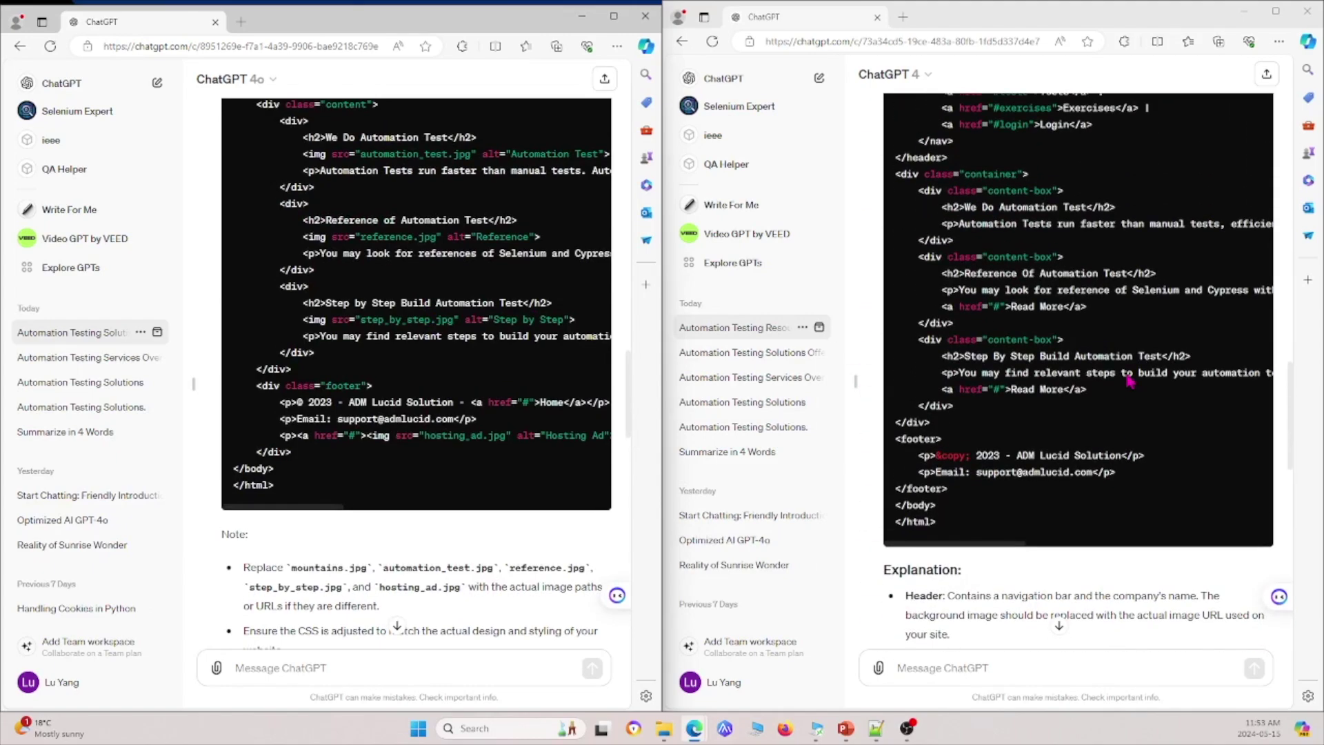
scroll(394, 620, up, 20)
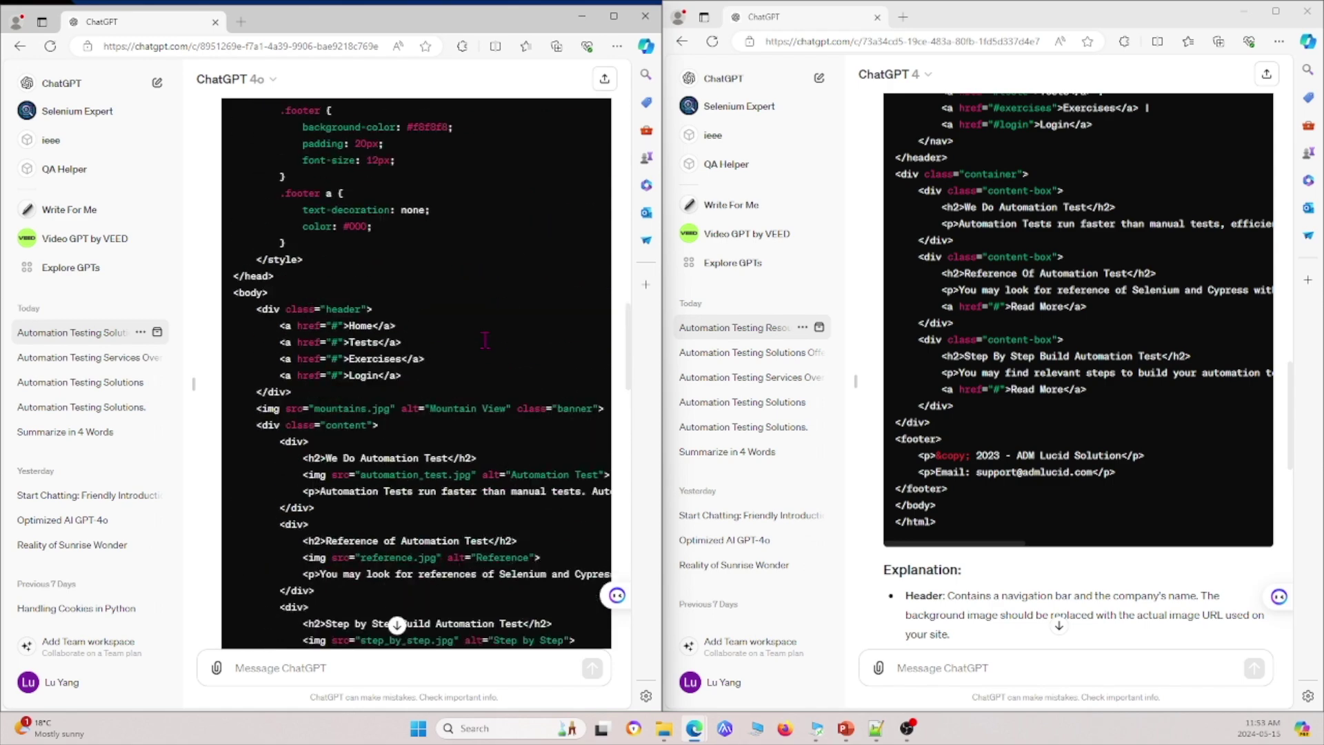
scroll(1115, 357, up, 15)
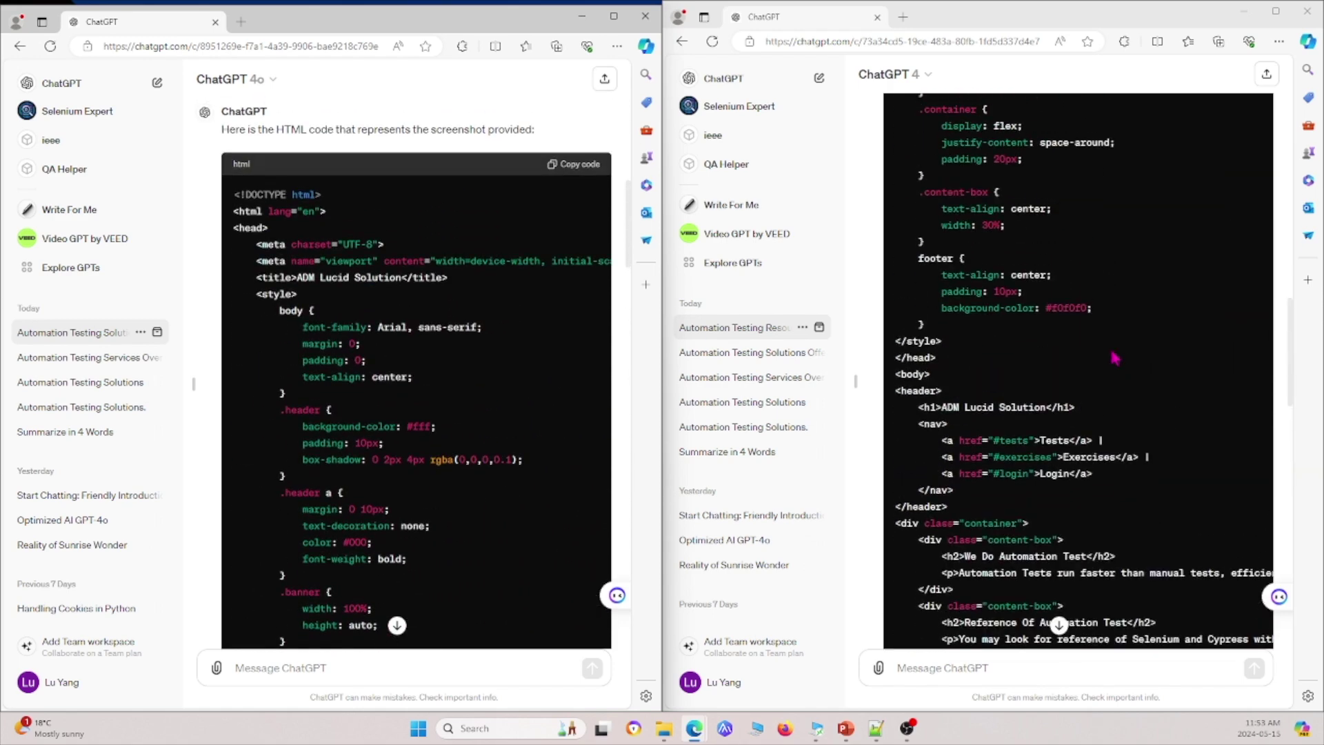
scroll(1115, 357, down, 15)
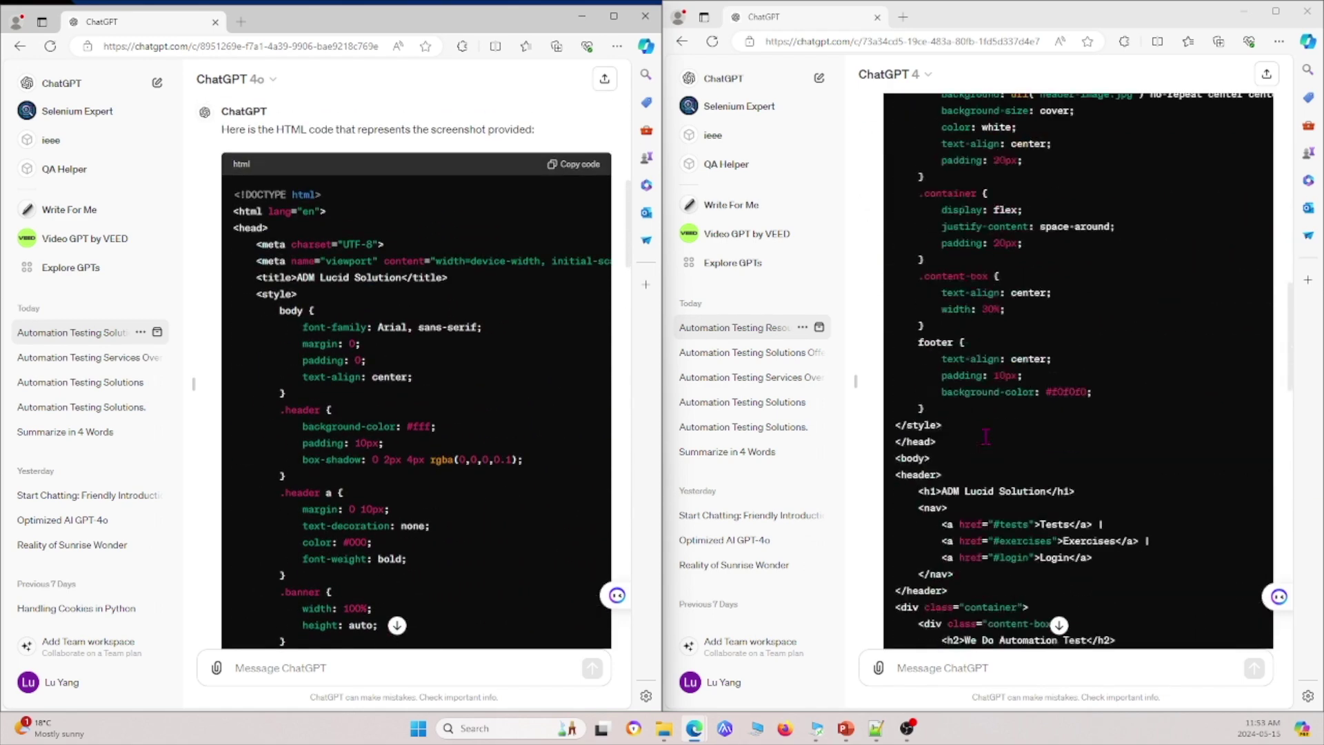
scroll(90, 414, down, 10)
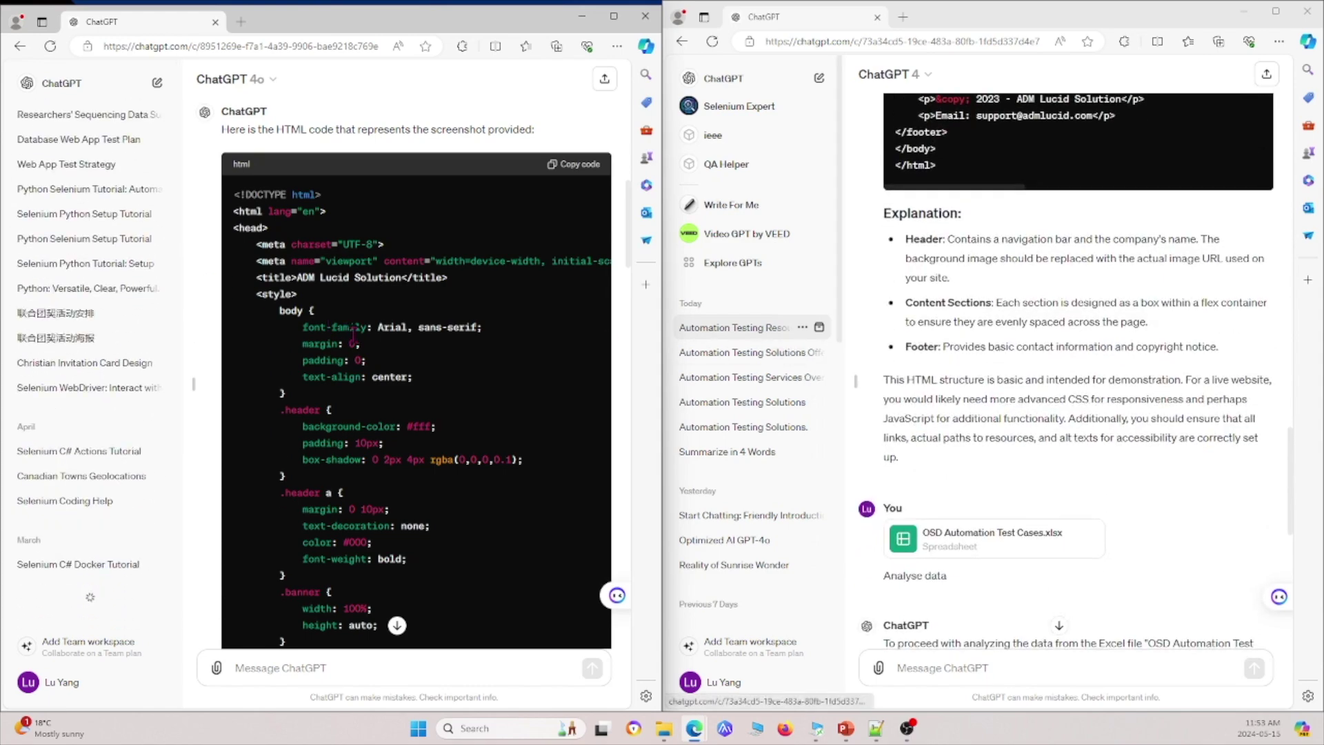
scroll(483, 413, down, 15)
scroll(545, 419, down, 5)
scroll(545, 418, up, 15)
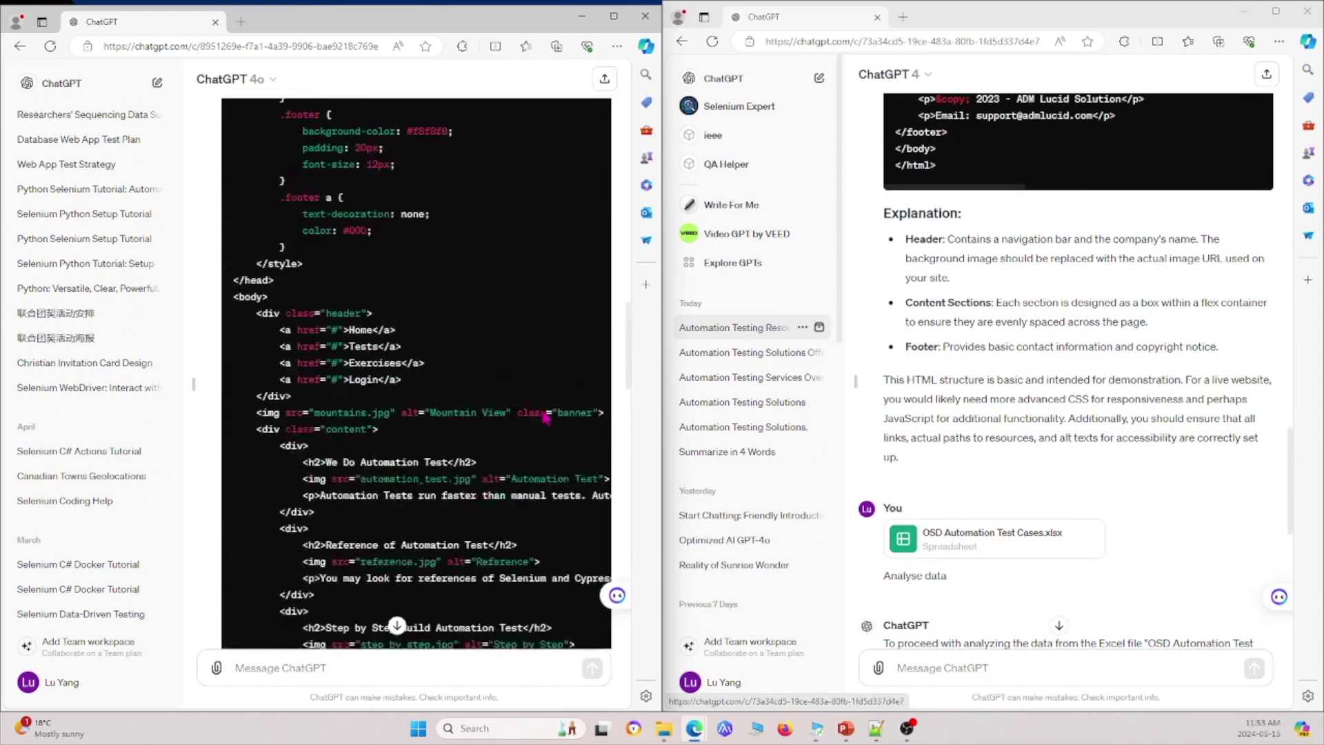
scroll(922, 416, up, 6)
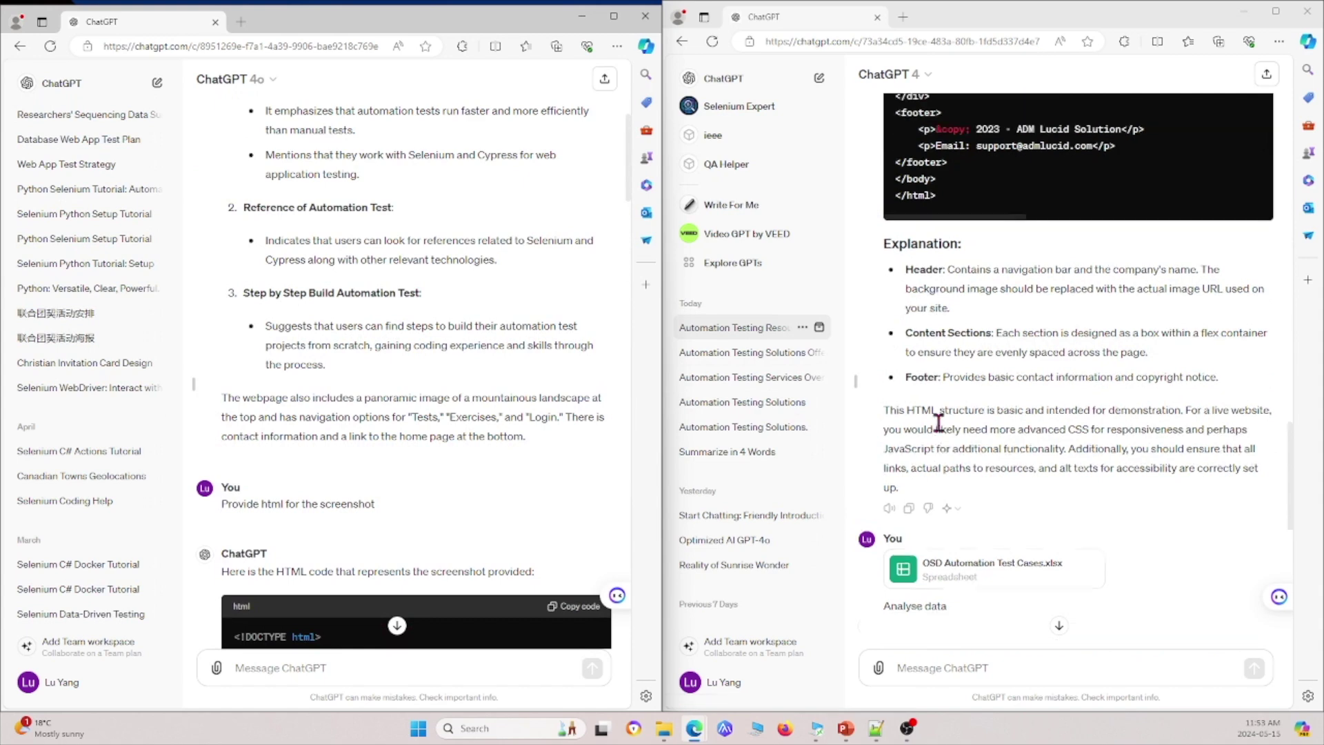
scroll(414, 350, down, 5)
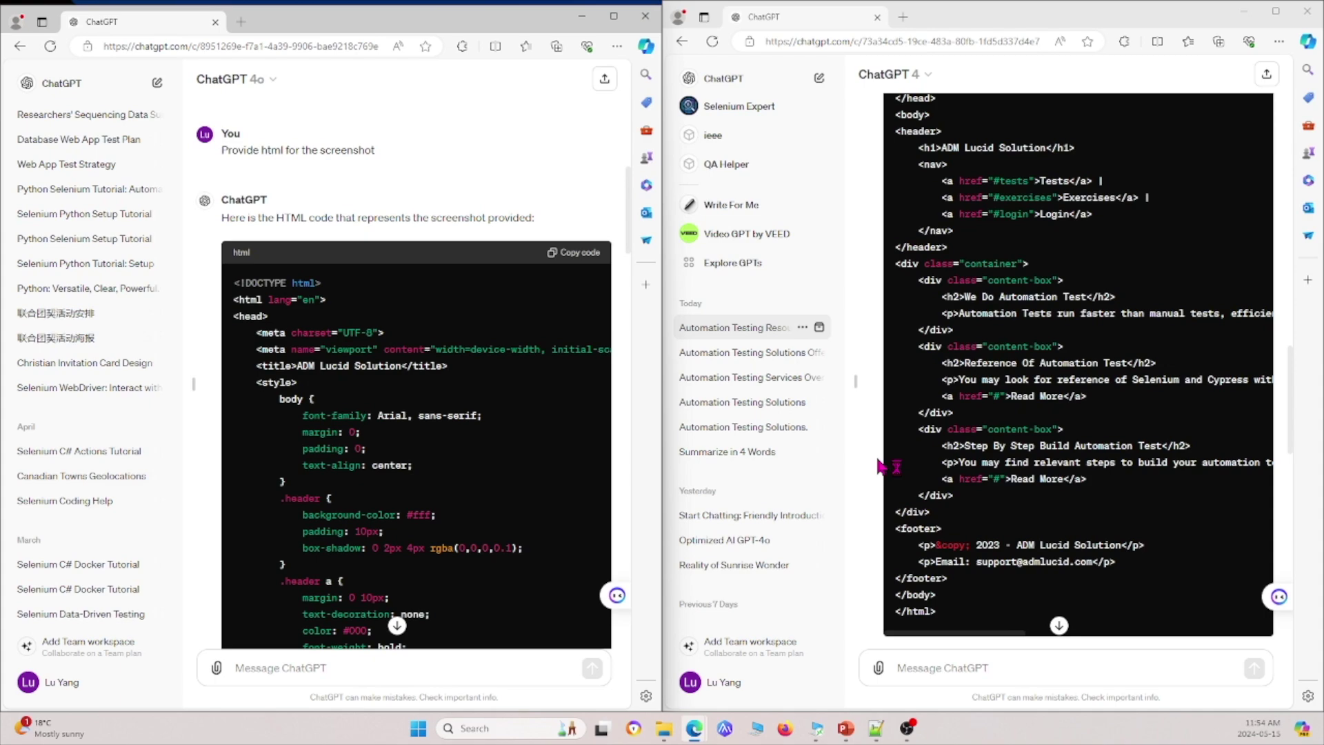
scroll(342, 421, down, 15)
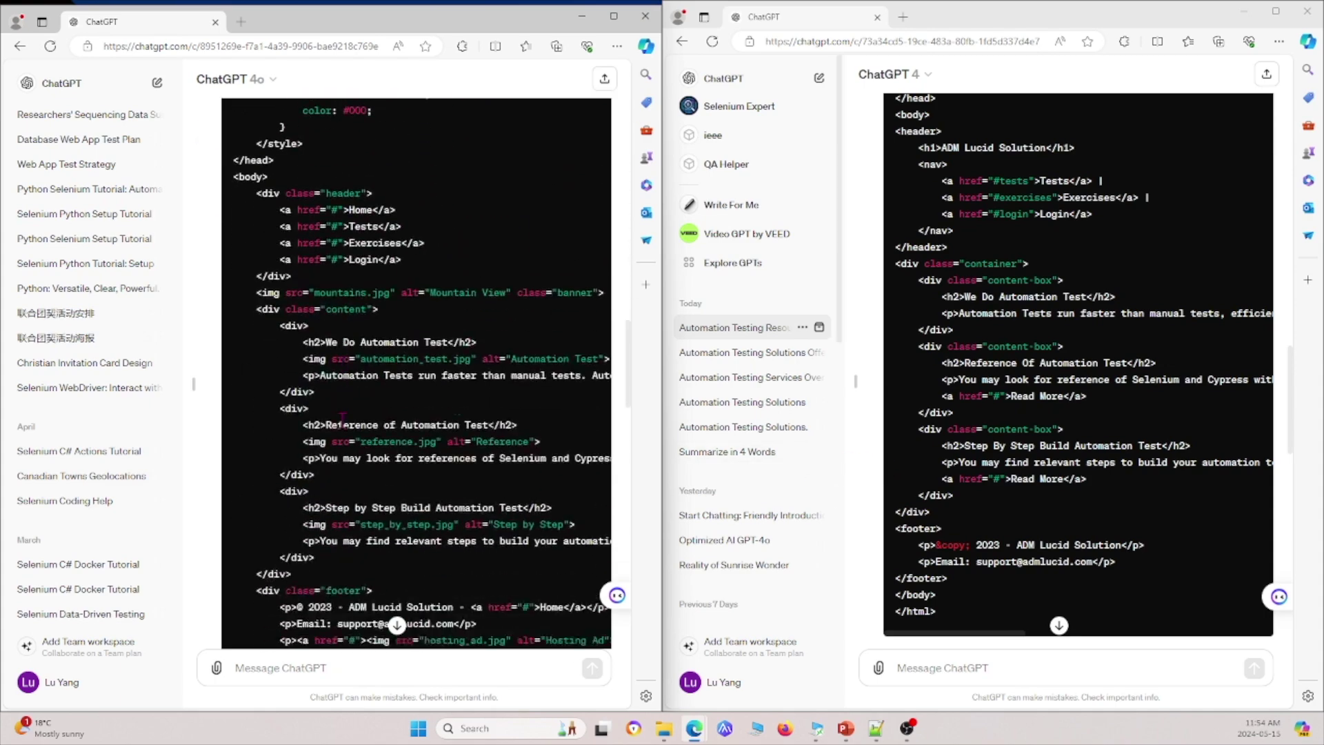
scroll(342, 421, down, 4)
scroll(348, 449, up, 5)
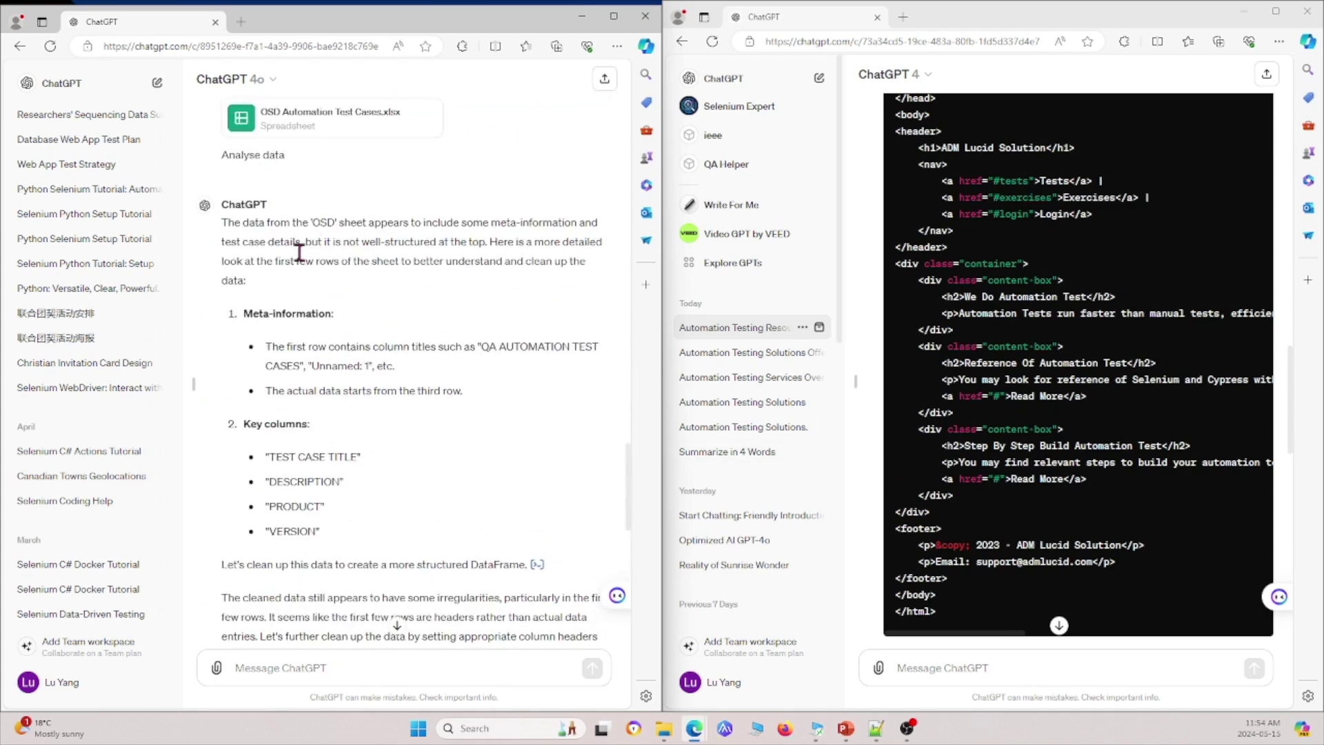
scroll(374, 302, up, 3)
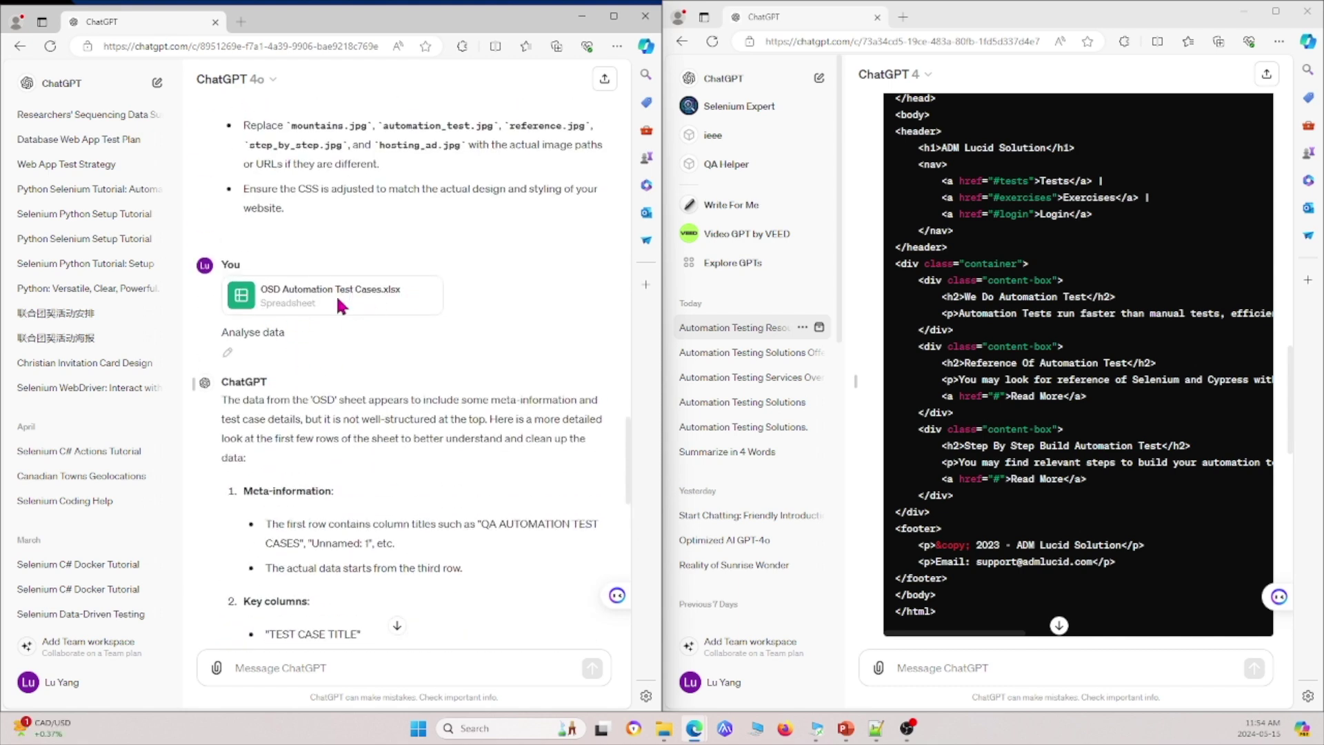
scroll(1172, 386, down, 10)
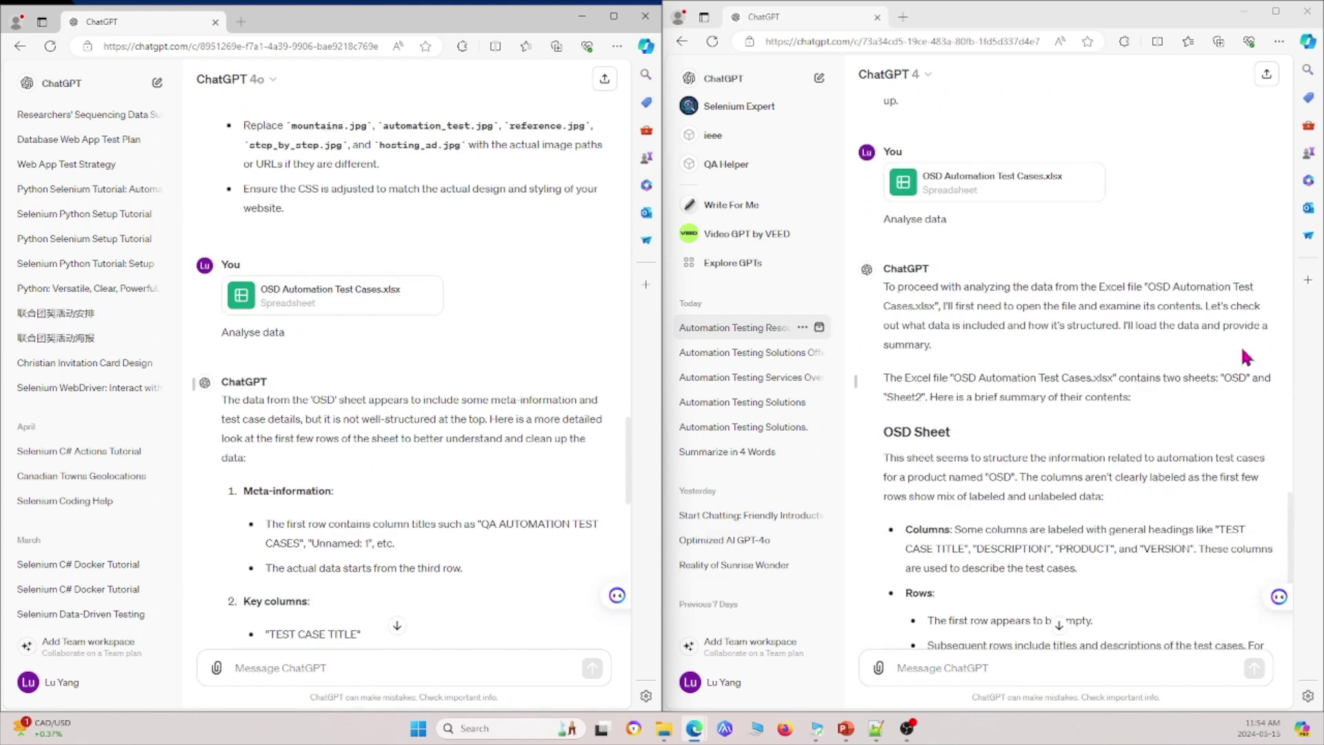